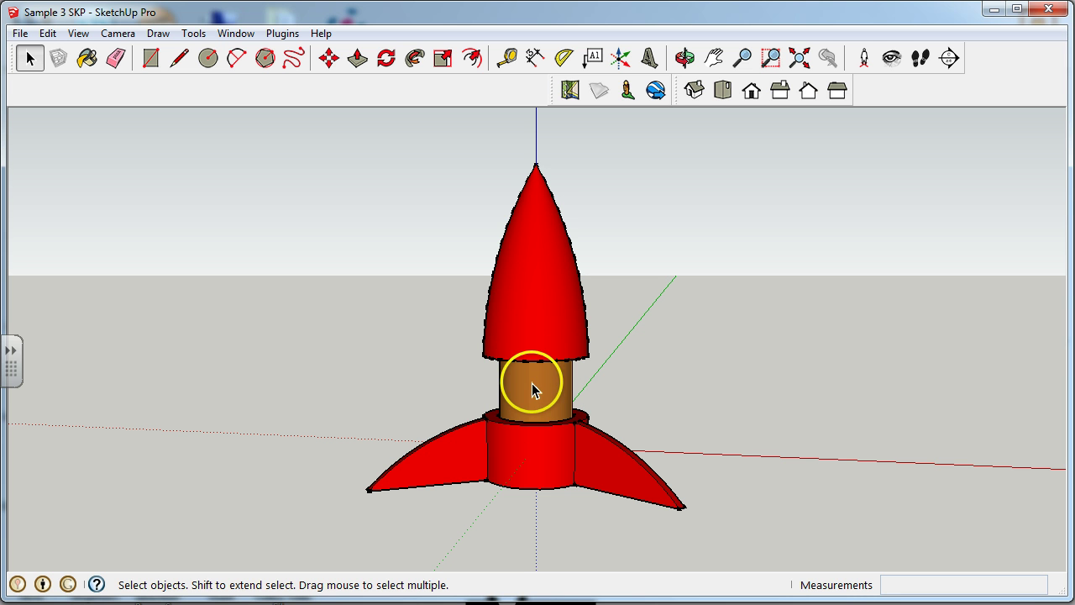
# Send the rocket model from SketchUp to LayOut, then minimize the SketchUp window.
pyautogui.click(20, 35)
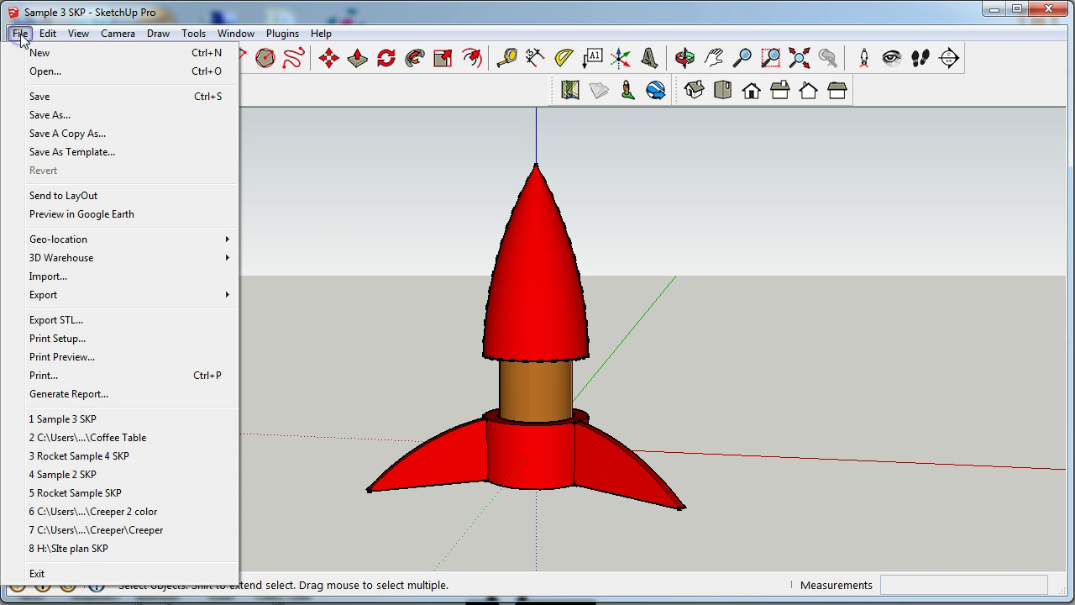
pyautogui.click(36, 195)
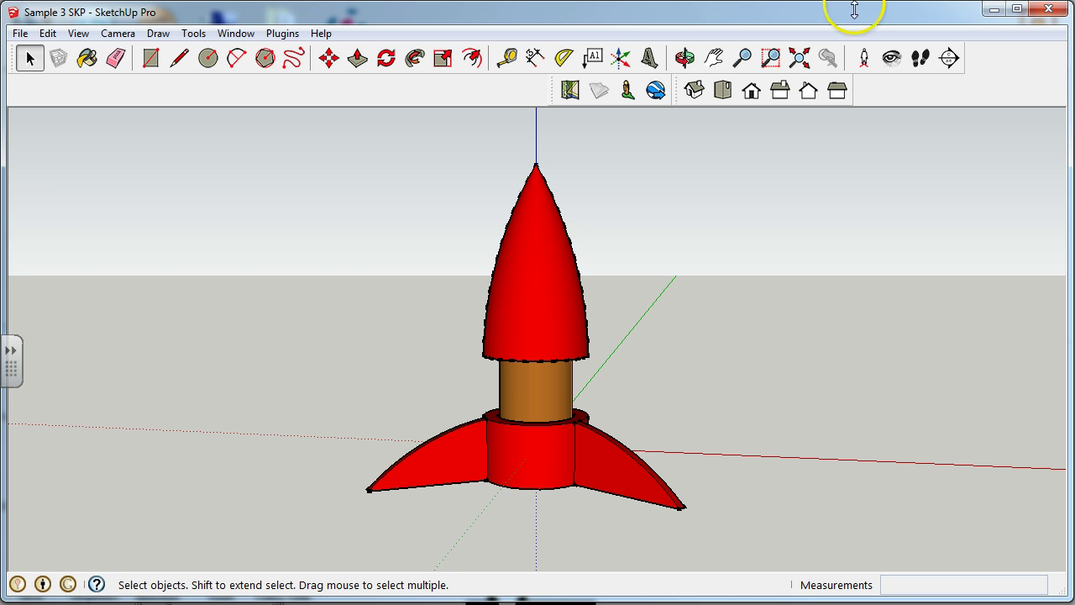
pyautogui.click(995, 10)
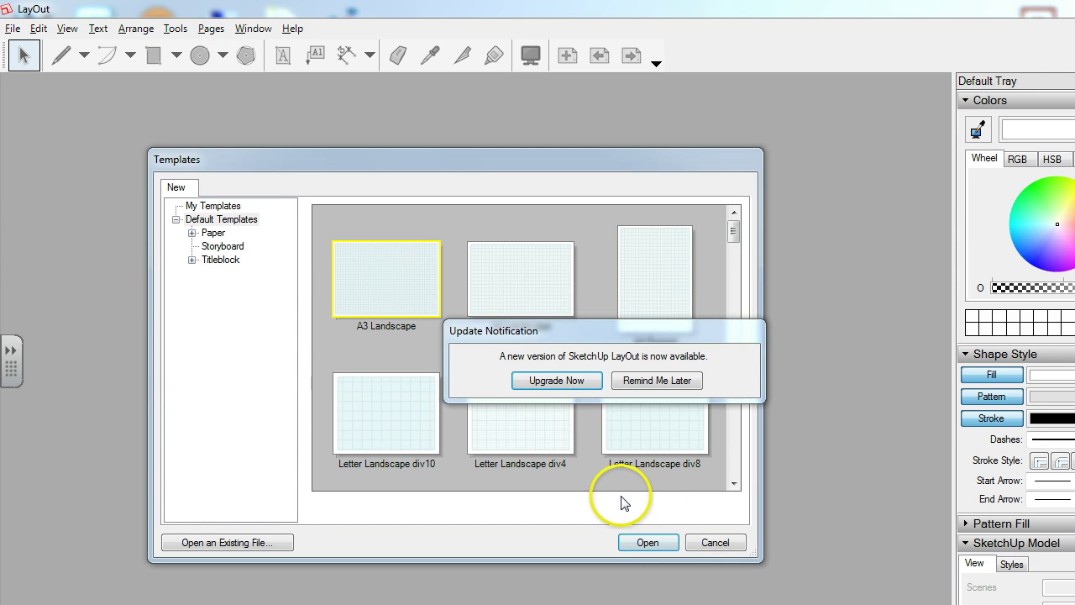
# Postpone the update notice, start a new document from the chosen template, and resize the LayOut window.
pyautogui.click(643, 380)
pyautogui.click(648, 542)
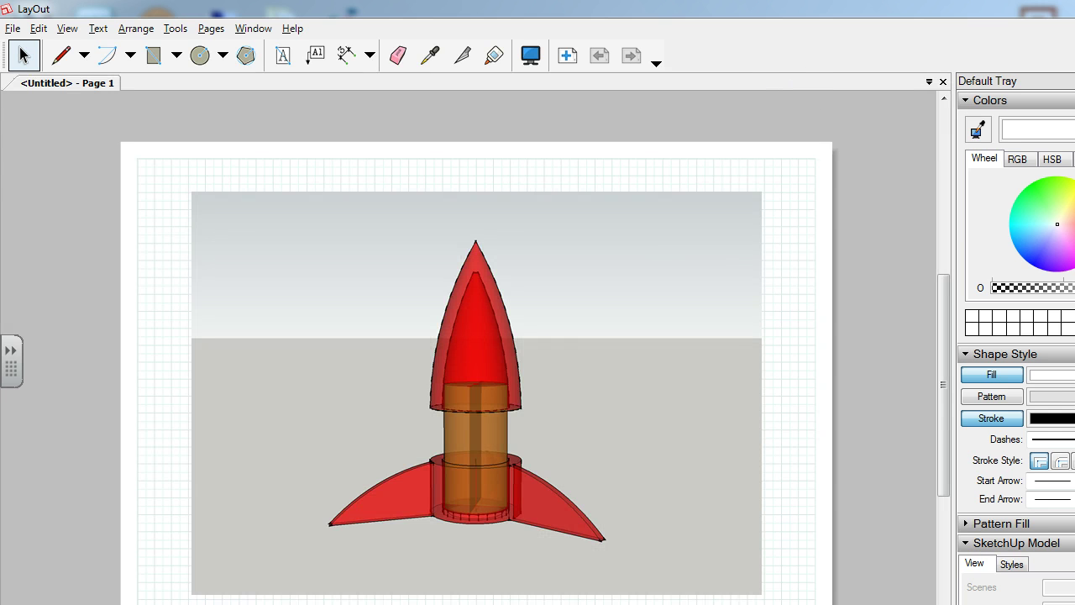
pyautogui.press('super+Down')
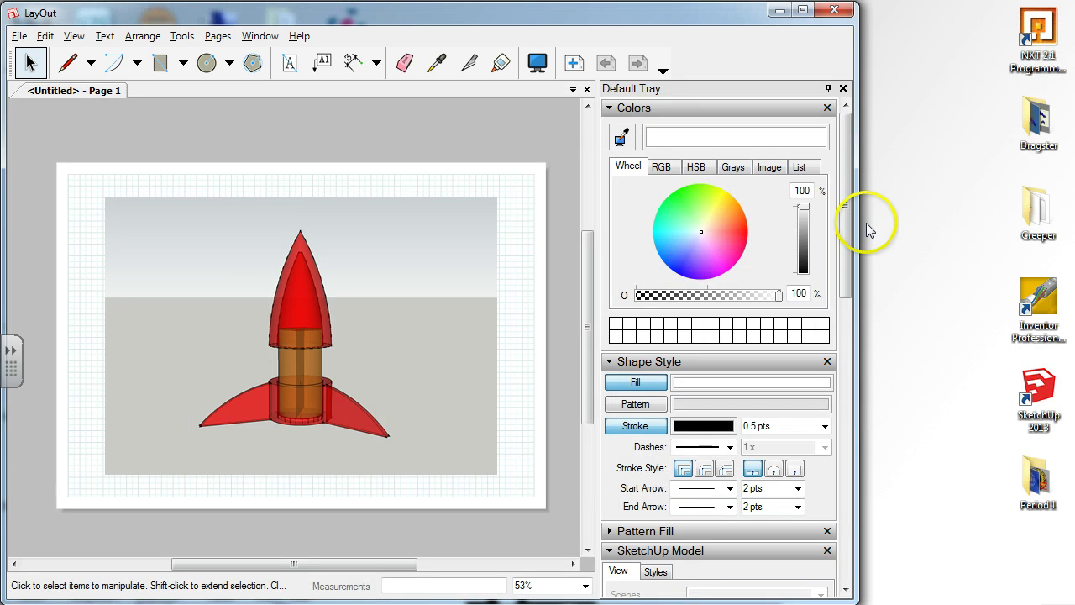
pyautogui.moveTo(857, 221); pyautogui.dragTo(1072, 228)
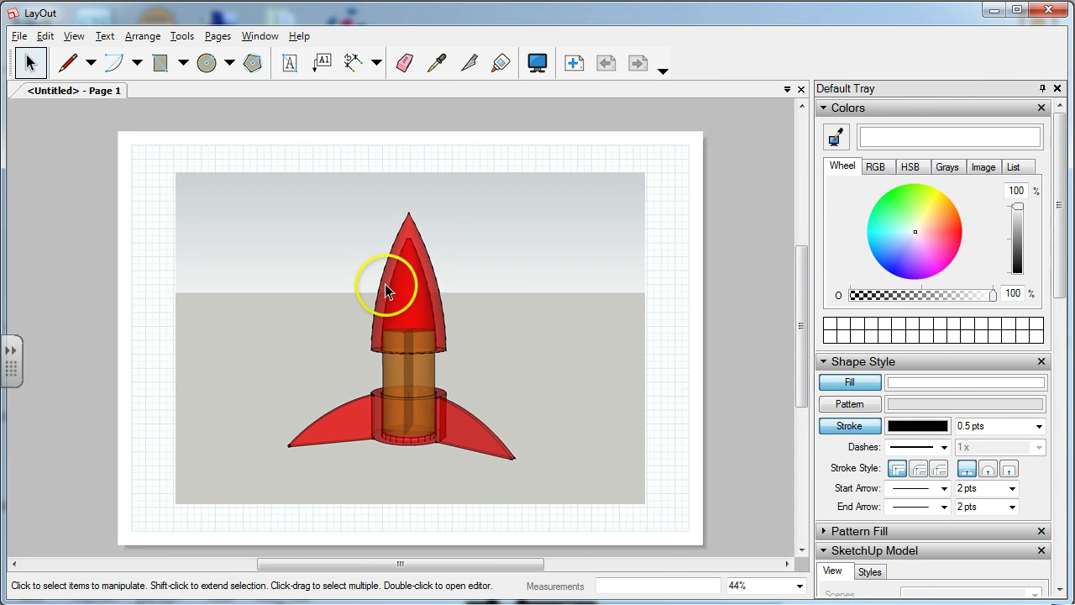
# Set the paper to Legal in millimetres, then move the rocket view toward the upper left.
pyautogui.click(18, 36)
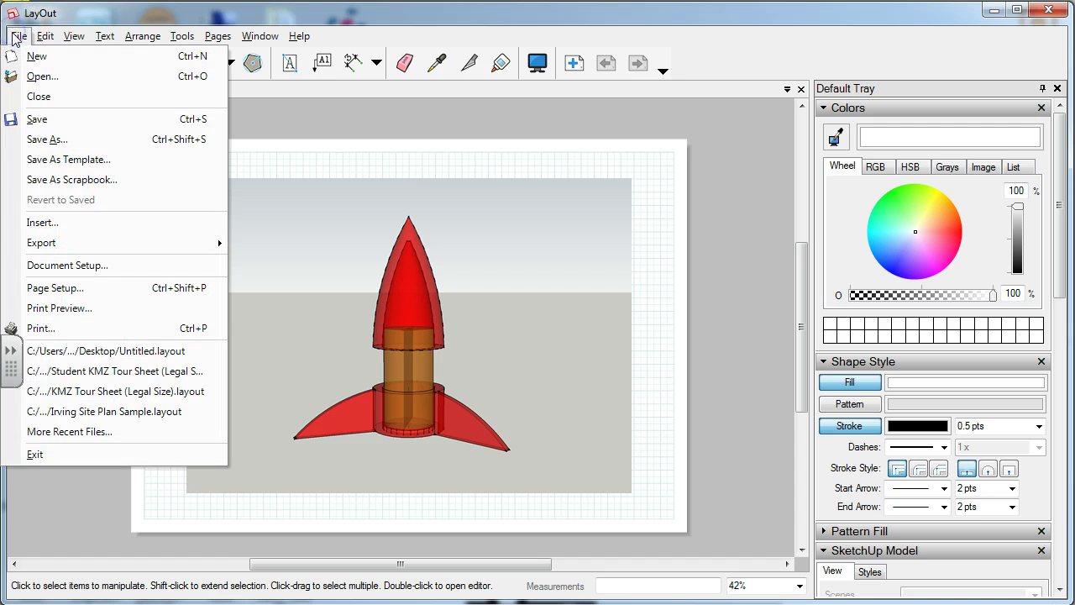
pyautogui.click(71, 267)
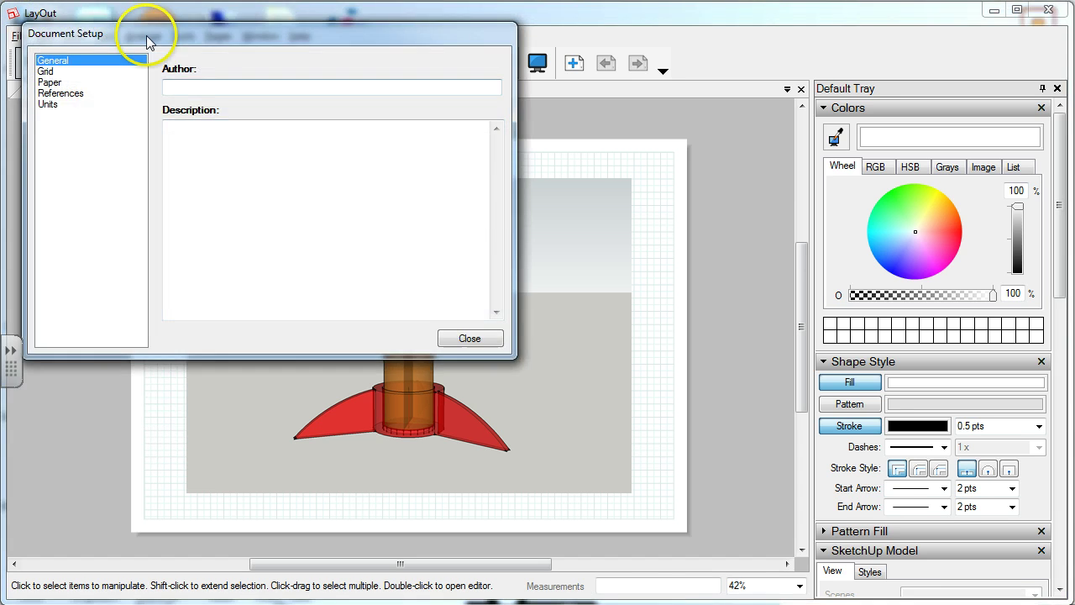
pyautogui.click(48, 82)
pyautogui.click(262, 87)
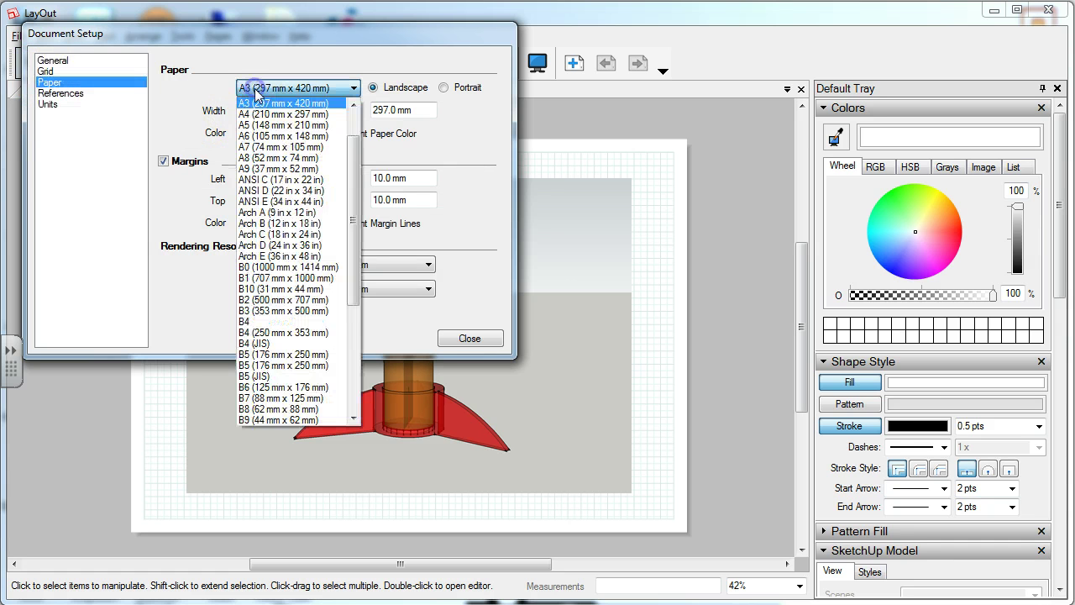
pyautogui.scroll(-6, 308, 309)
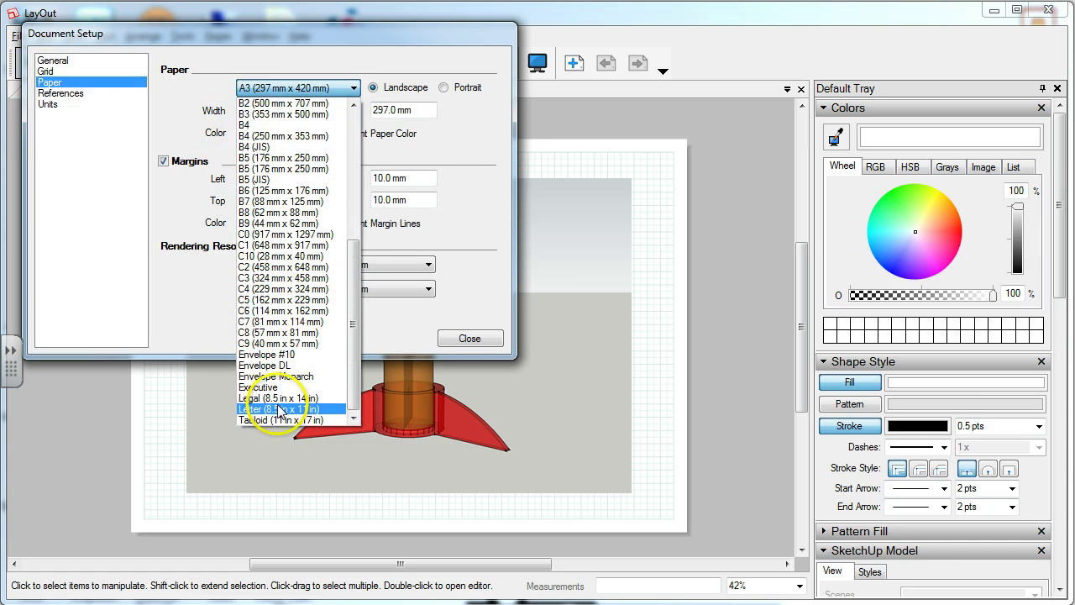
pyautogui.click(290, 397)
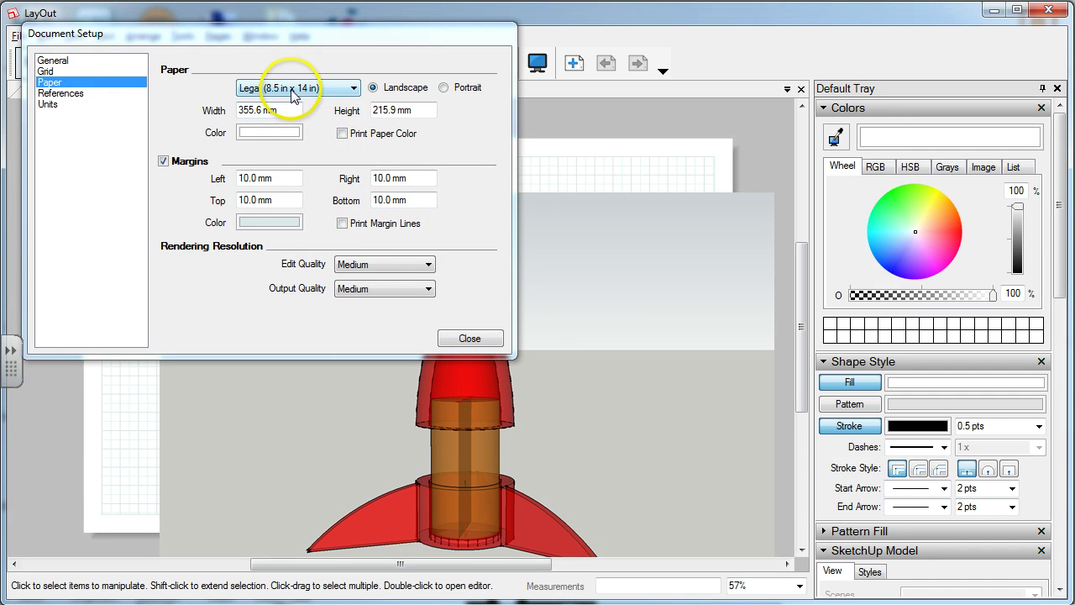
pyautogui.click(66, 104)
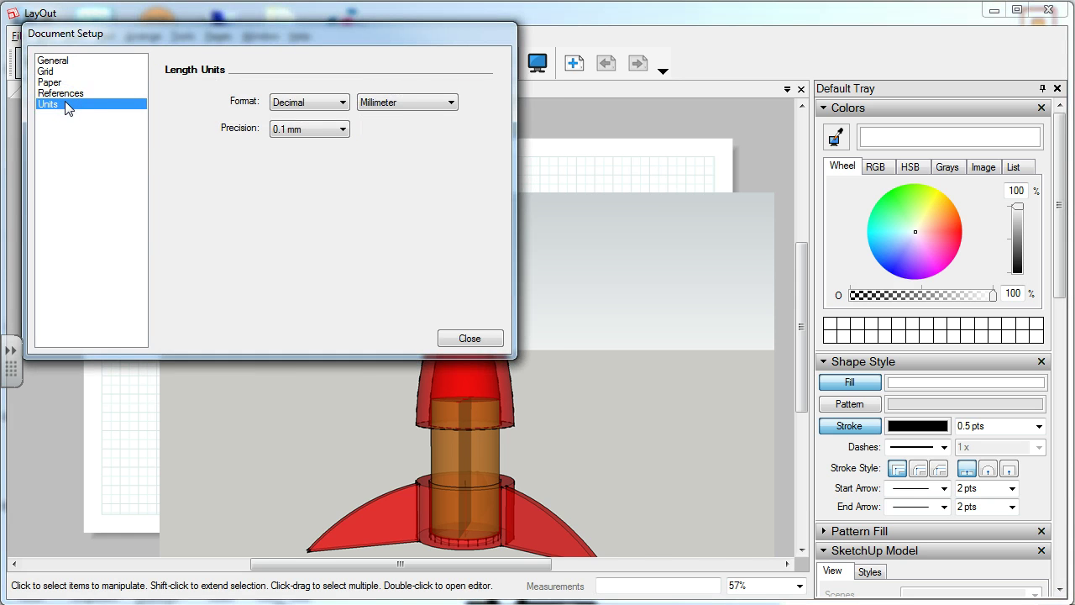
pyautogui.click(470, 338)
pyautogui.moveTo(470, 317)
pyautogui.mouseDown()
pyautogui.moveTo(427, 243)
pyautogui.moveTo(389, 278)
pyautogui.moveTo(345, 236)
pyautogui.moveTo(353, 276)
pyautogui.moveTo(413, 264)
pyautogui.moveTo(348, 266)
pyautogui.moveTo(358, 264)
pyautogui.mouseUp()
# Make the rocket view orthographic at Full Size (1:1) scale.
pyautogui.click(304, 286)
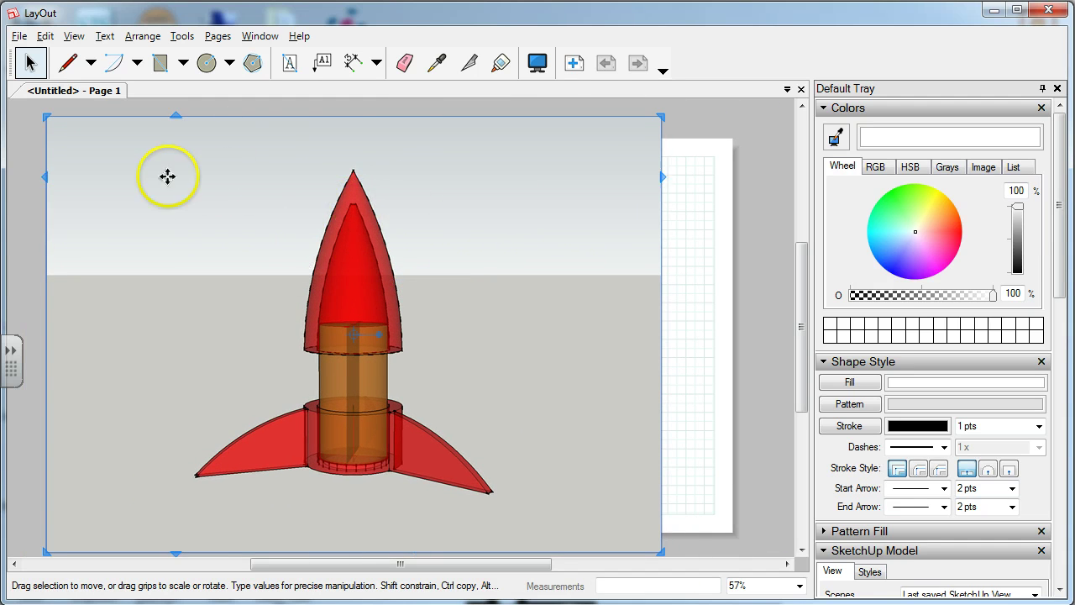
pyautogui.click(824, 107)
pyautogui.click(825, 128)
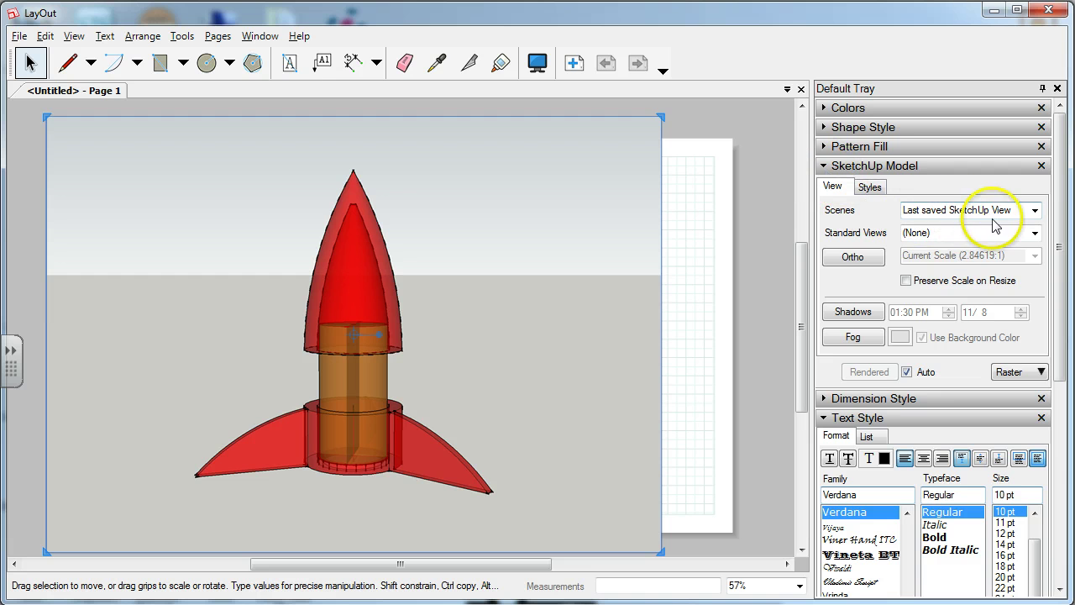
pyautogui.click(855, 256)
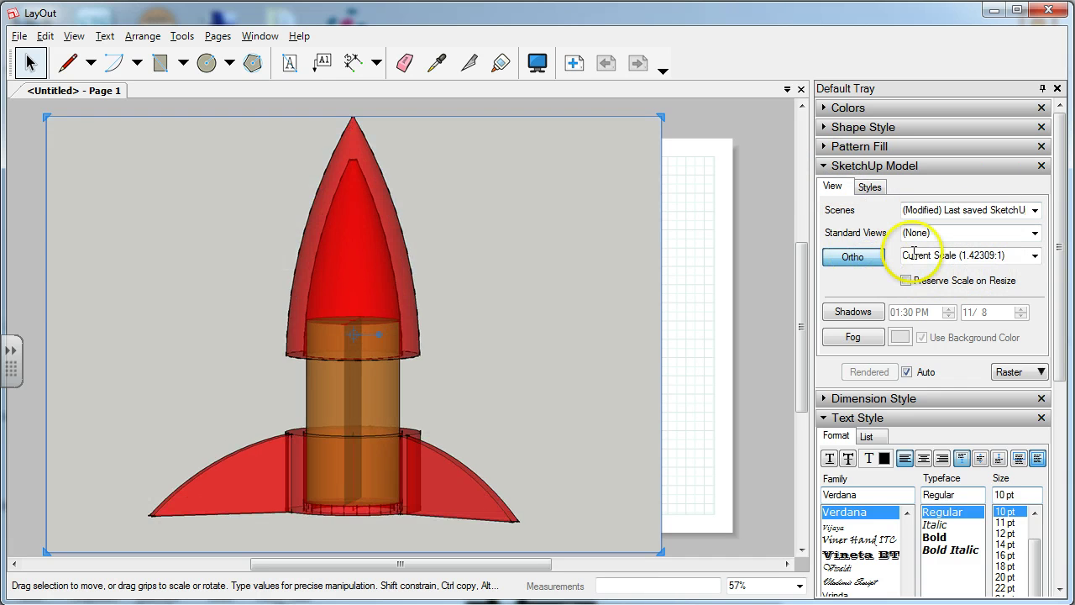
pyautogui.click(1035, 256)
pyautogui.click(1040, 290)
pyautogui.scroll(1, 1040, 290)
pyautogui.click(941, 270)
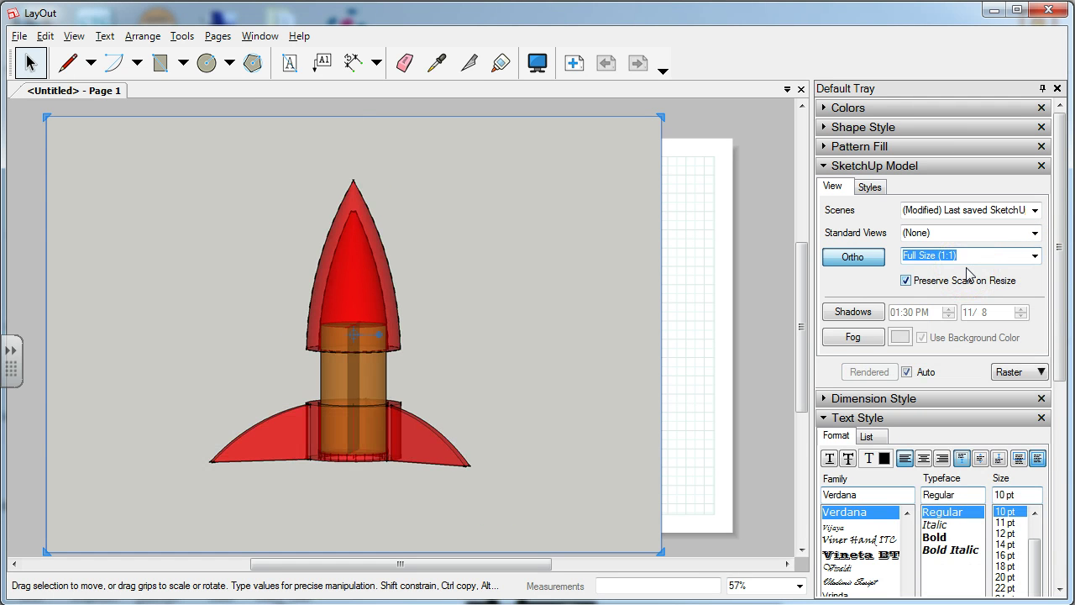
# Render the rocket view as Vector with its background off, and move it to the page's left.
pyautogui.click(361, 420)
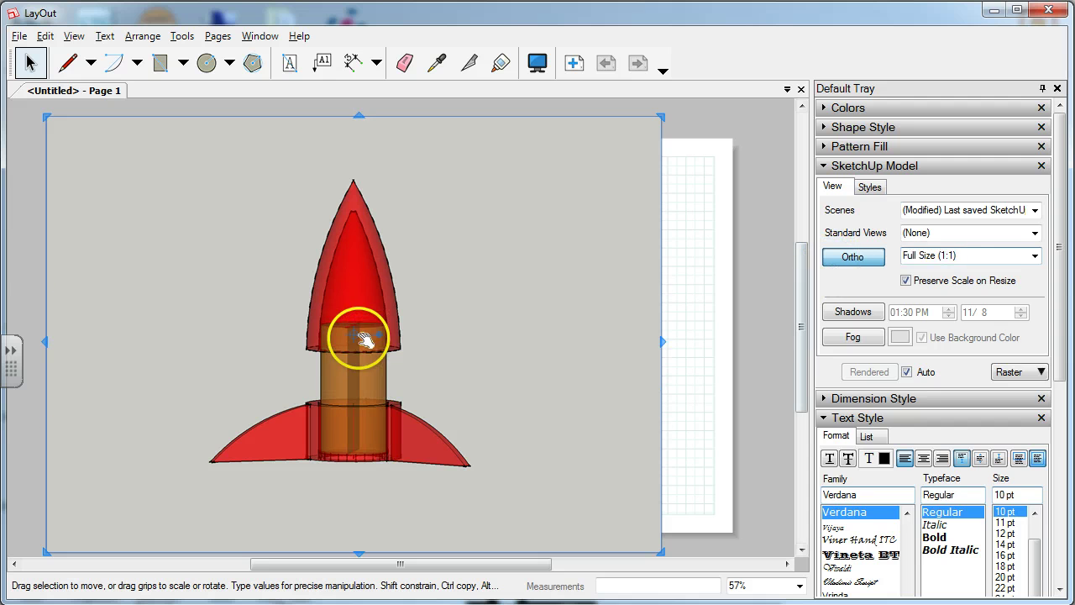
pyautogui.click(1016, 371)
pyautogui.click(1025, 392)
pyautogui.click(630, 356)
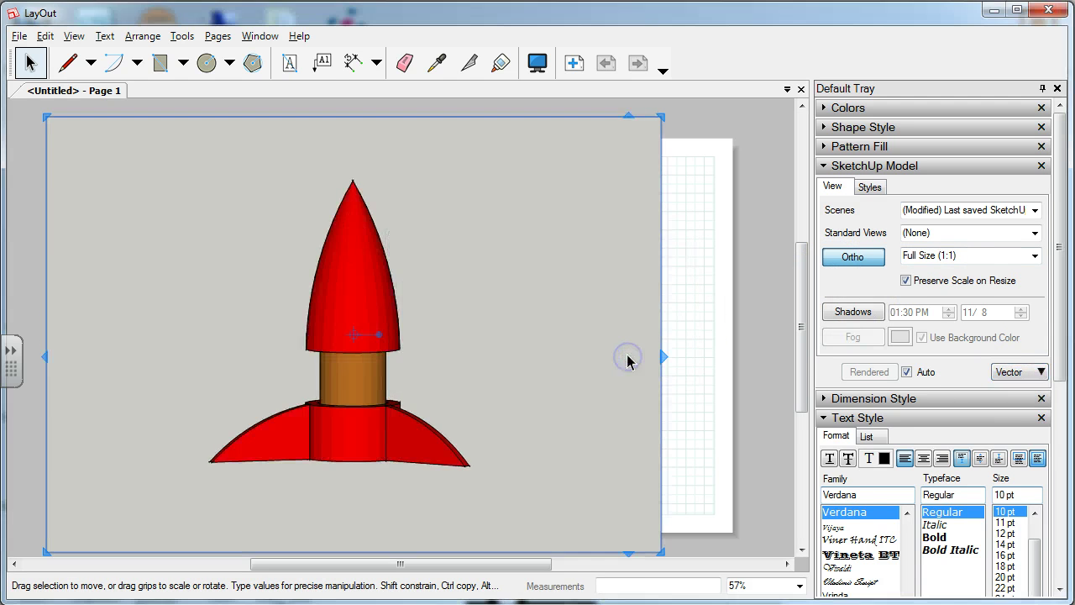
pyautogui.click(869, 187)
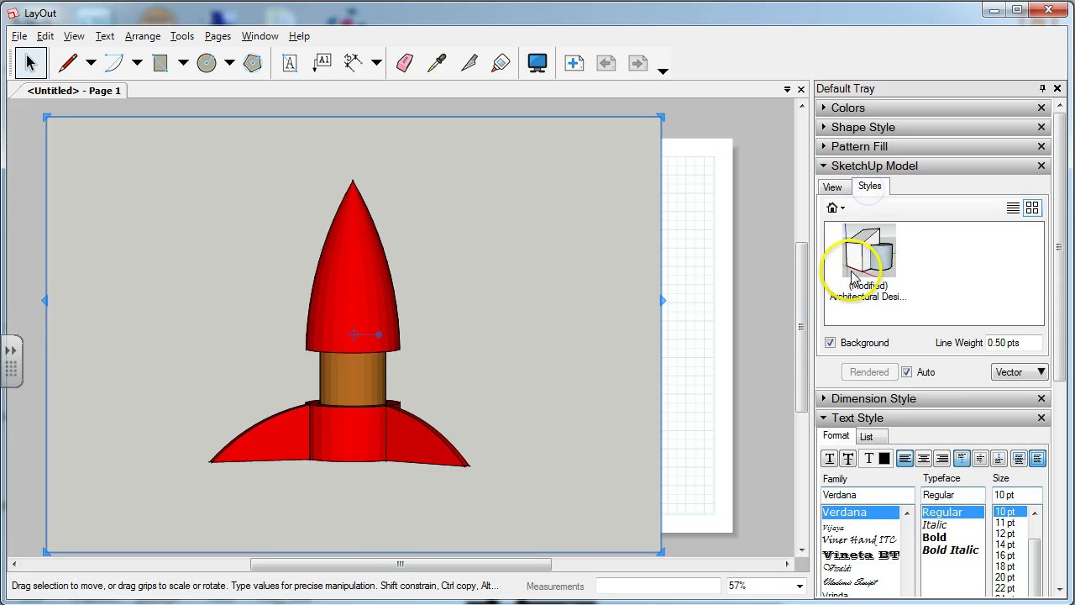
pyautogui.click(830, 344)
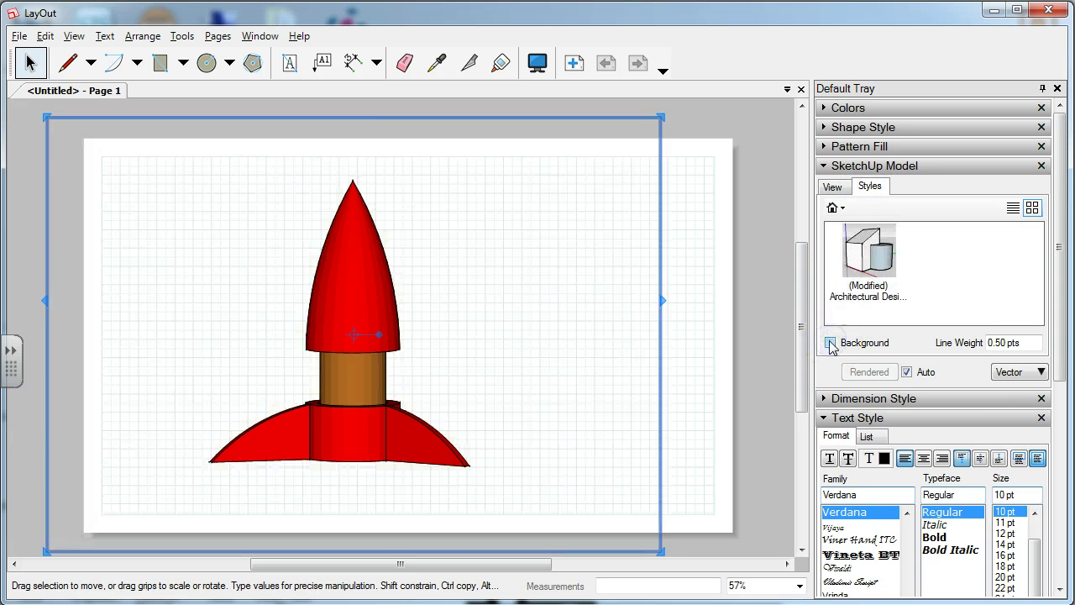
pyautogui.moveTo(348, 264)
pyautogui.mouseDown()
pyautogui.moveTo(242, 287)
pyautogui.moveTo(277, 319)
pyautogui.mouseUp()
pyautogui.click(656, 314)
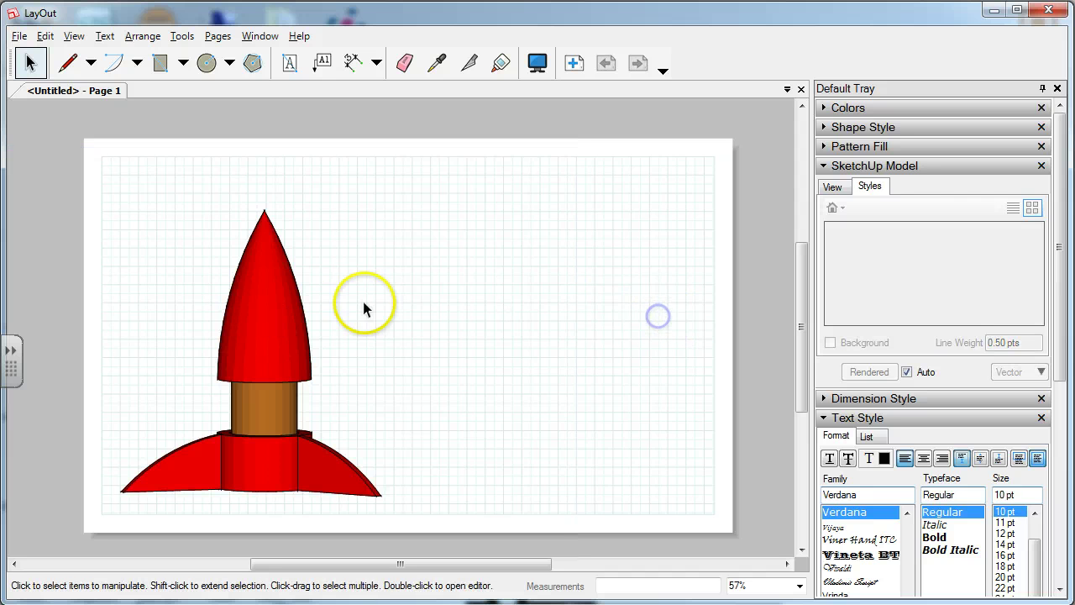
# Copy and paste the rocket view, moving the copy to the page's right side.
pyautogui.click(280, 307)
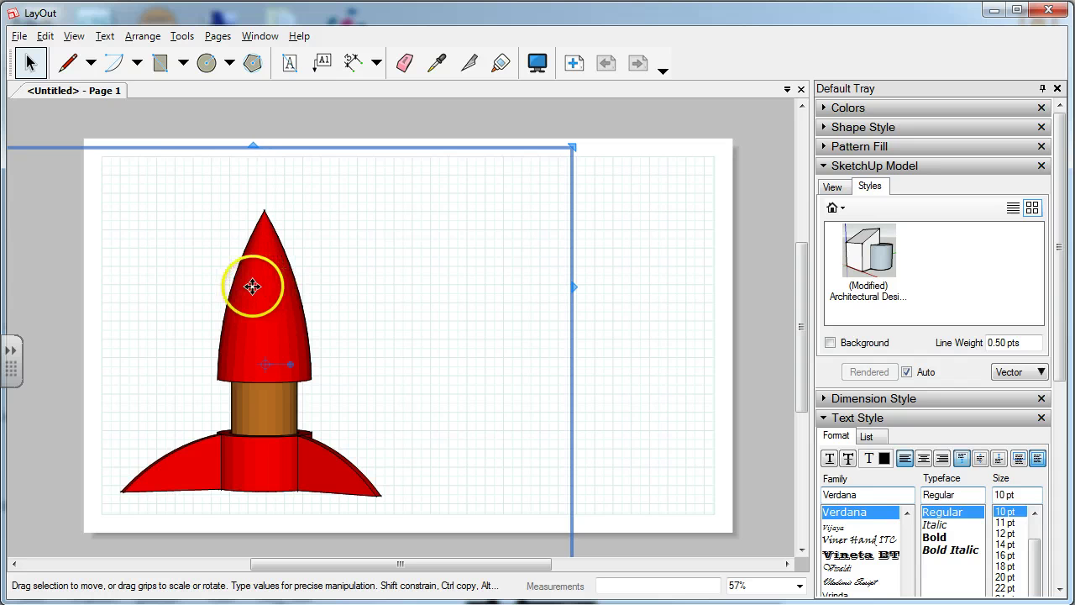
pyautogui.click(45, 36)
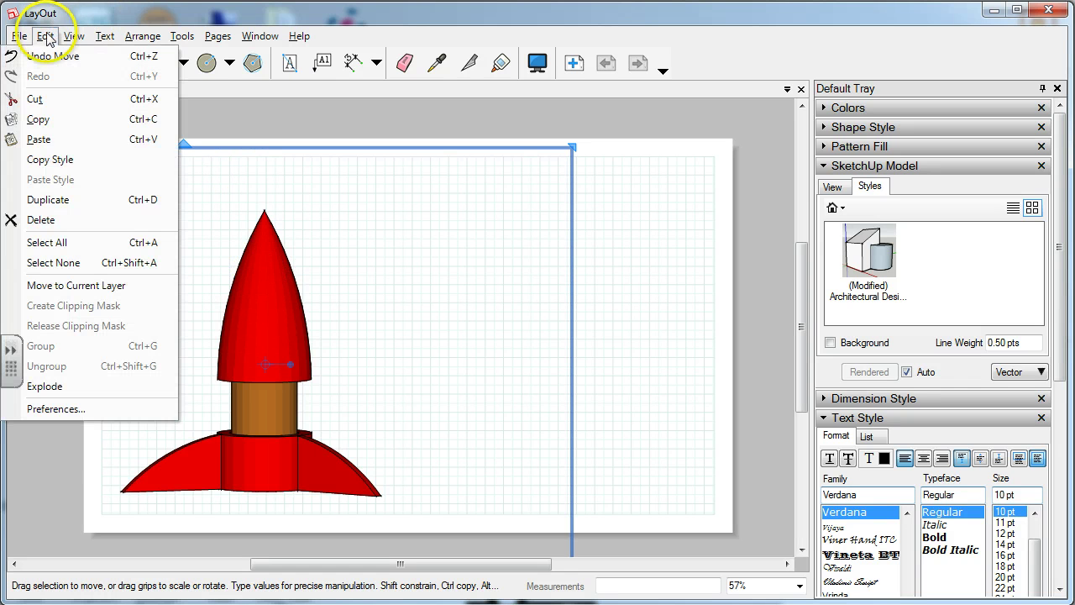
pyautogui.click(38, 119)
pyautogui.click(45, 37)
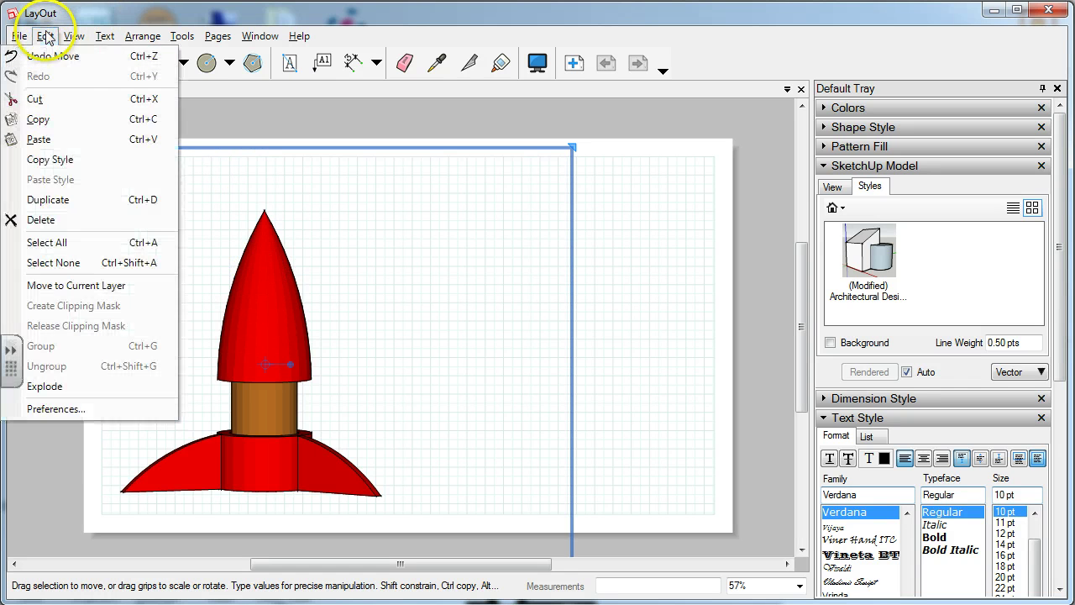
pyautogui.click(53, 137)
pyautogui.click(604, 292)
pyautogui.moveTo(289, 310); pyautogui.dragTo(574, 315)
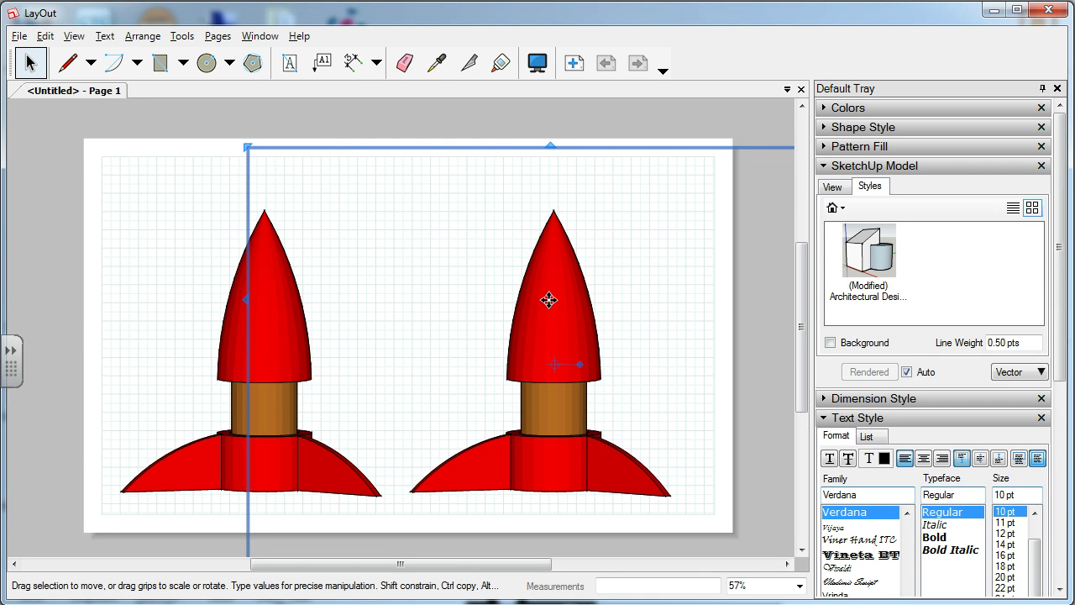
# Set the copied viewport to the Top standard view.
pyautogui.click(833, 187)
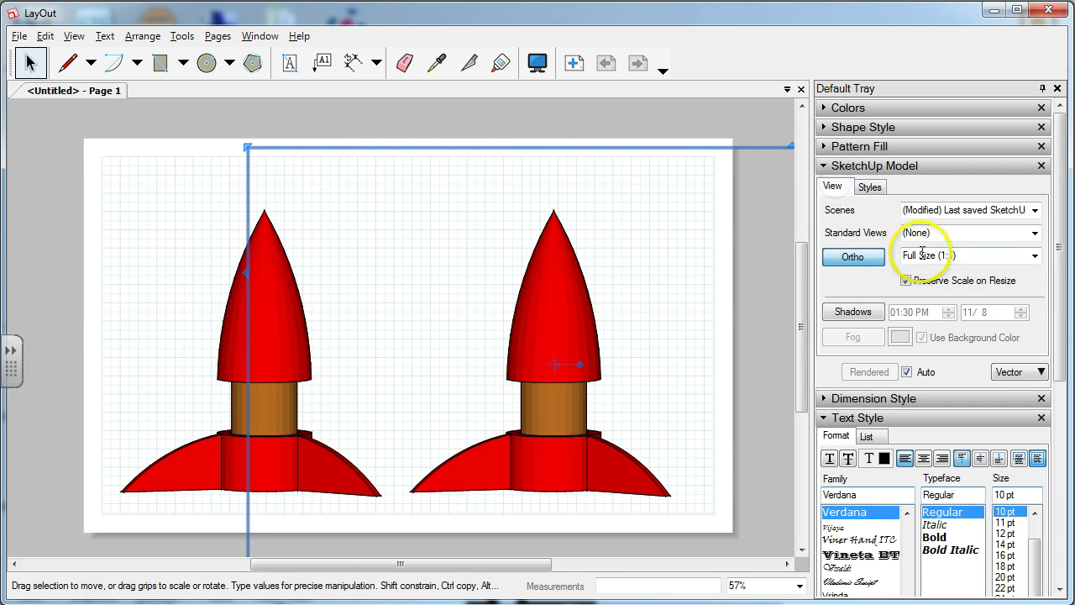
pyautogui.click(1035, 210)
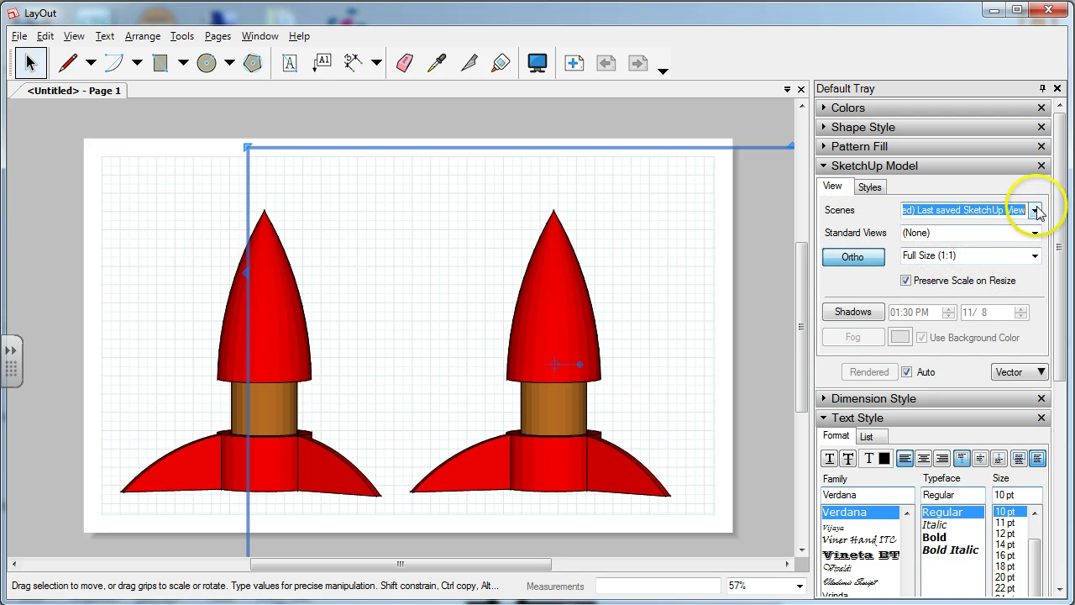
pyautogui.click(1037, 210)
pyautogui.click(1035, 233)
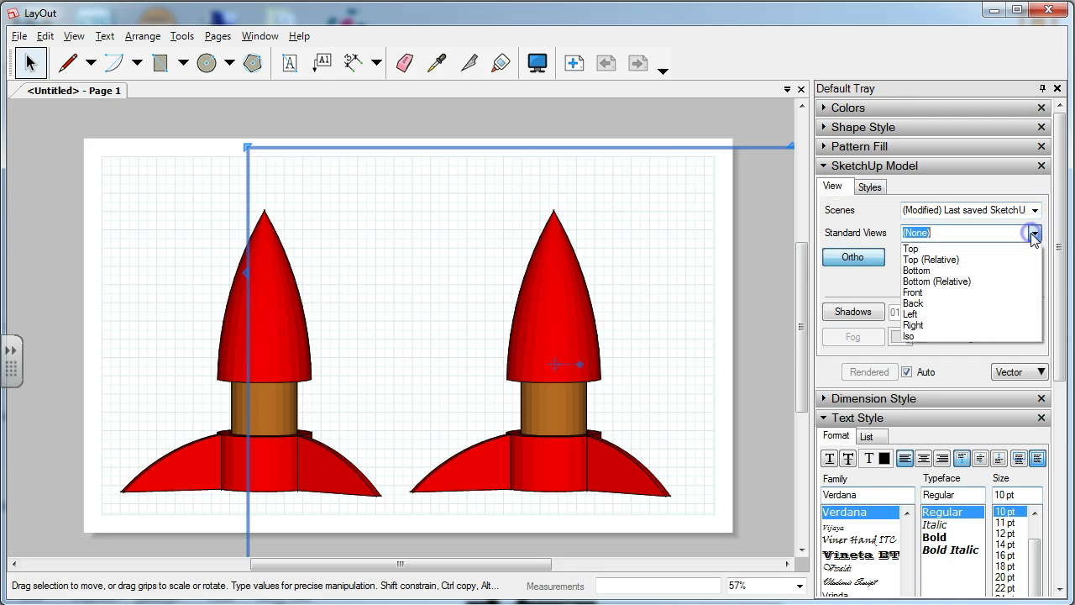
pyautogui.click(948, 249)
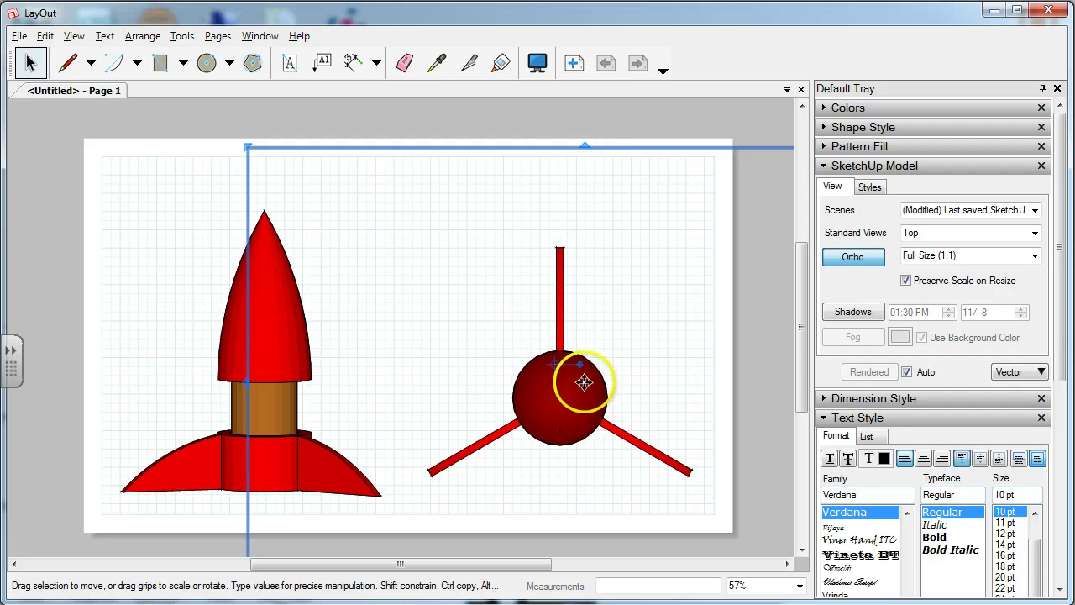
# Nudge the side view left and lower the top view about 15 mm beside it.
pyautogui.click(145, 307)
pyautogui.moveTo(252, 323)
pyautogui.mouseDown()
pyautogui.moveTo(226, 315)
pyautogui.moveTo(240, 330)
pyautogui.mouseUp()
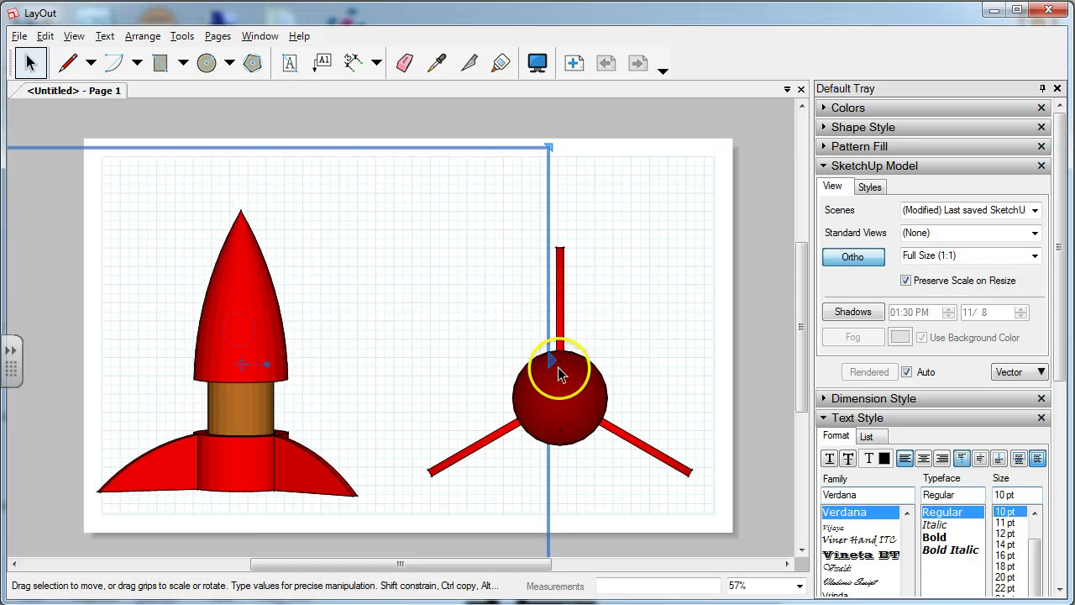
pyautogui.moveTo(558, 368); pyautogui.dragTo(524, 359)
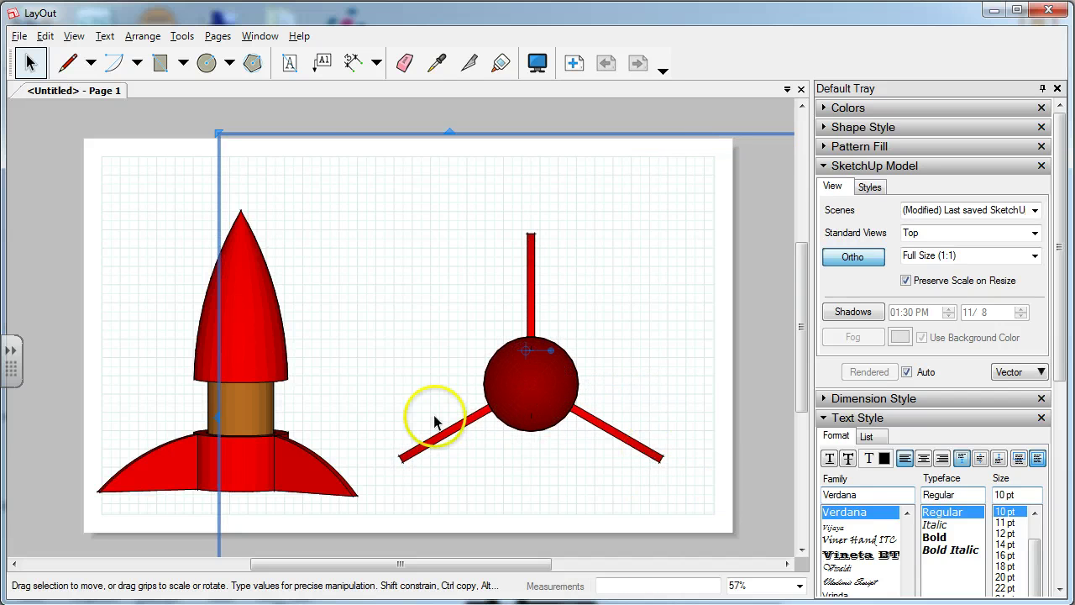
pyautogui.moveTo(503, 403); pyautogui.dragTo(509, 430)
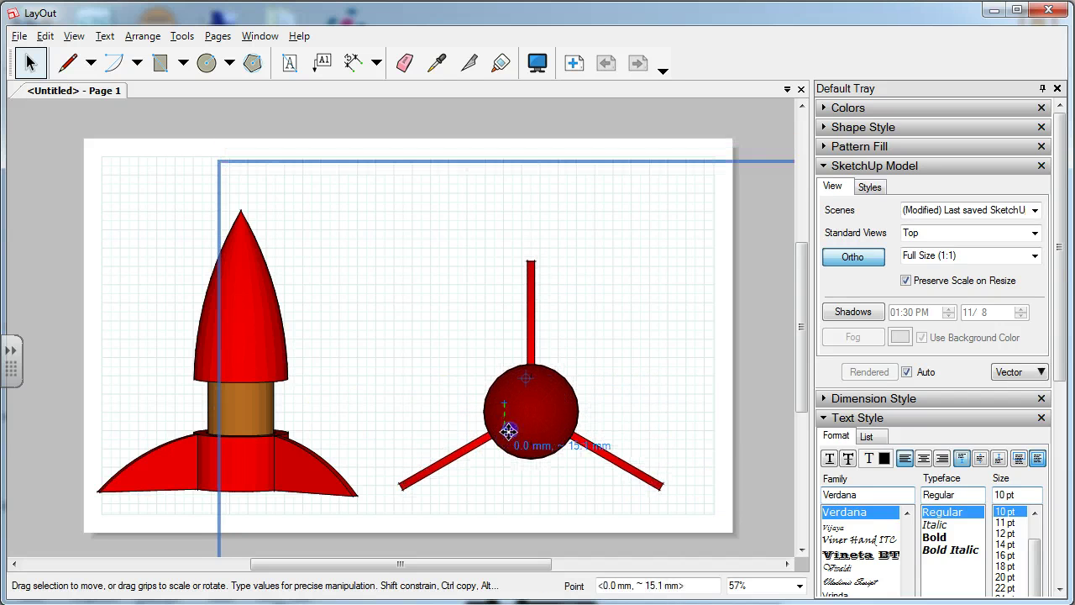
pyautogui.click(592, 468)
pyautogui.click(95, 227)
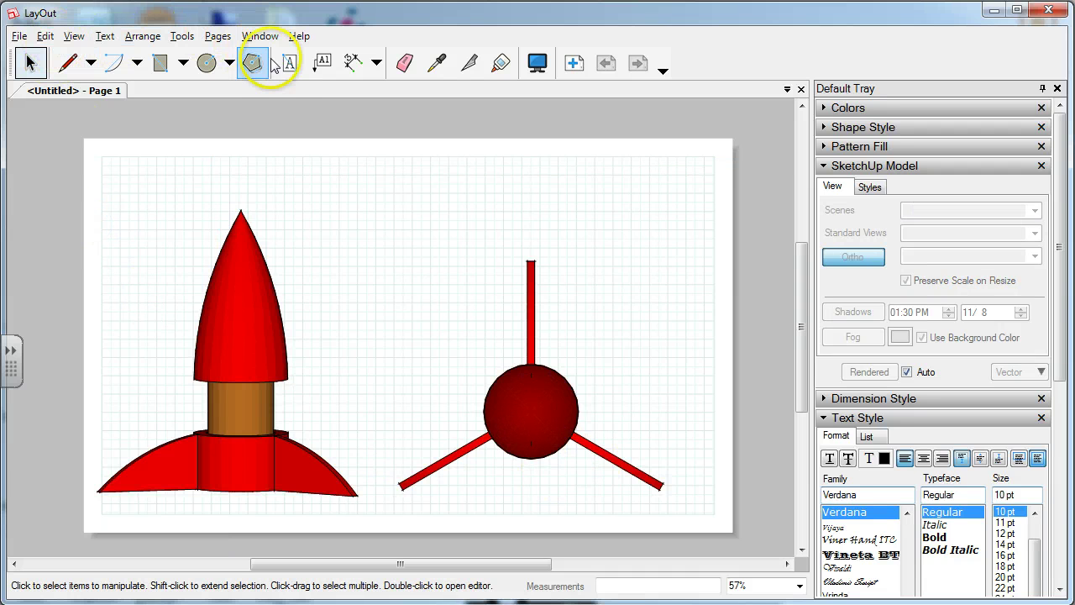
# Set the dimension style to centred text with lengths in millimetres.
pyautogui.click(353, 60)
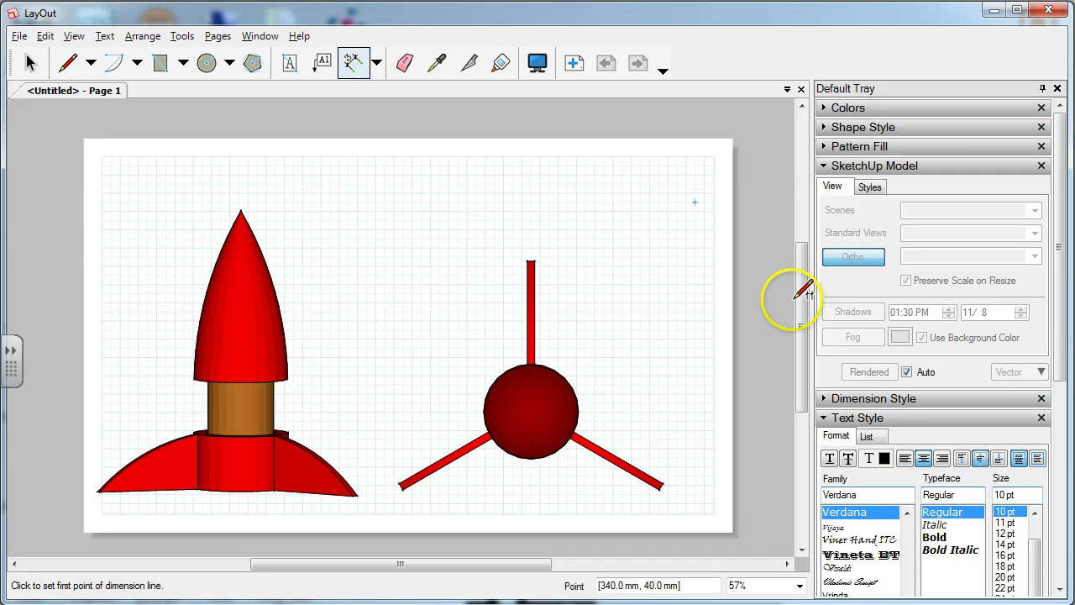
pyautogui.click(825, 165)
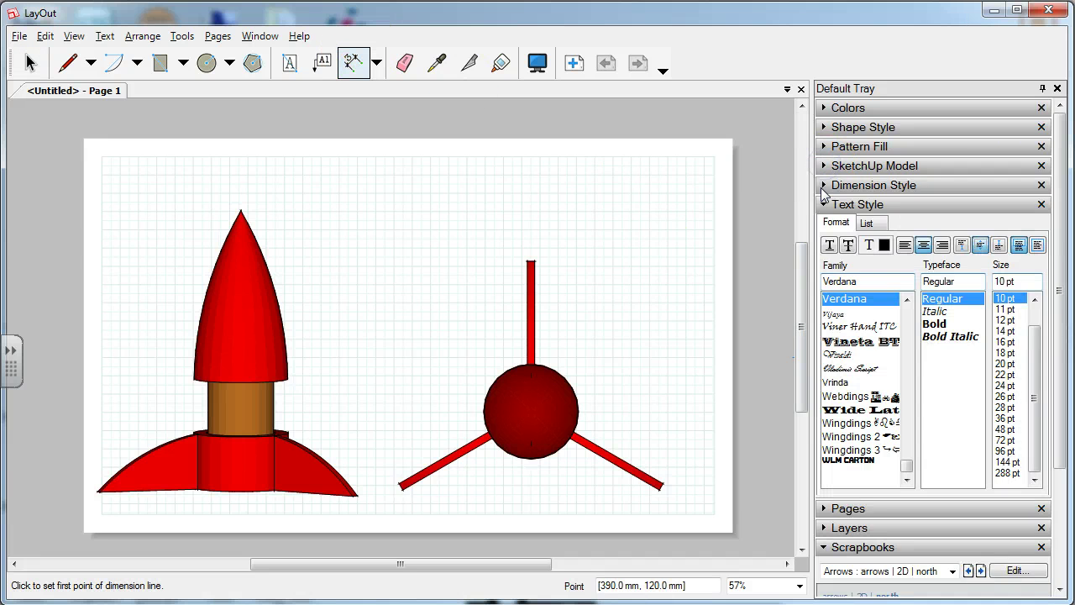
pyautogui.click(824, 186)
pyautogui.click(860, 210)
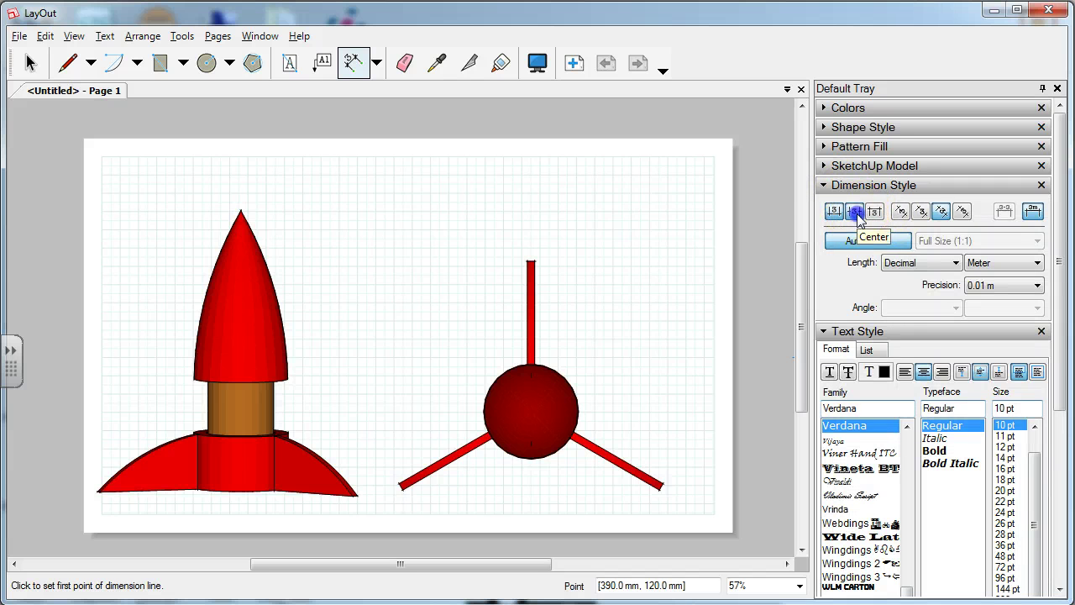
pyautogui.click(1026, 263)
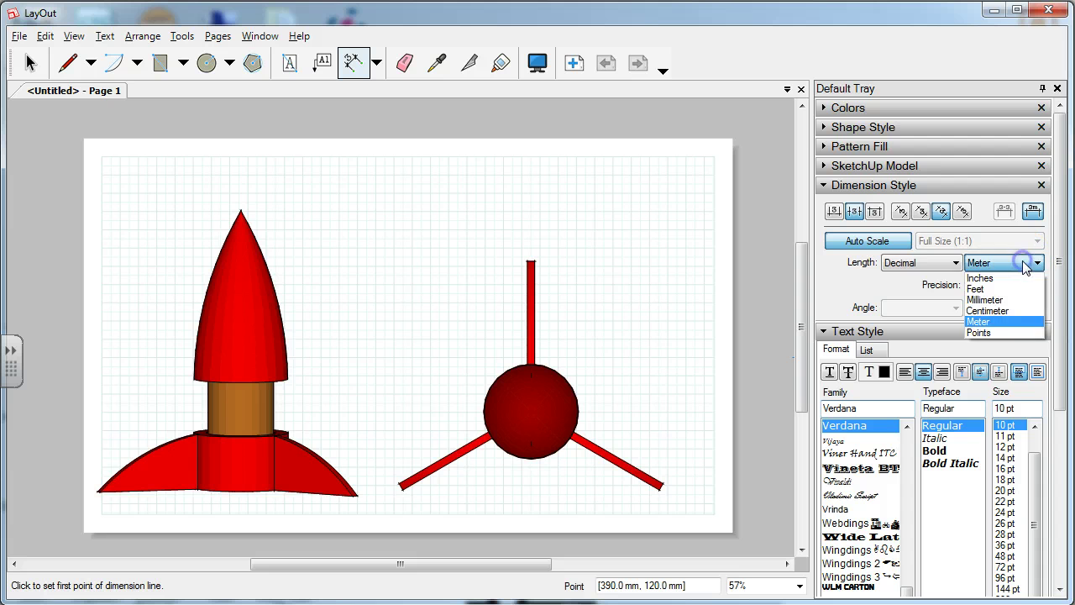
pyautogui.click(1014, 300)
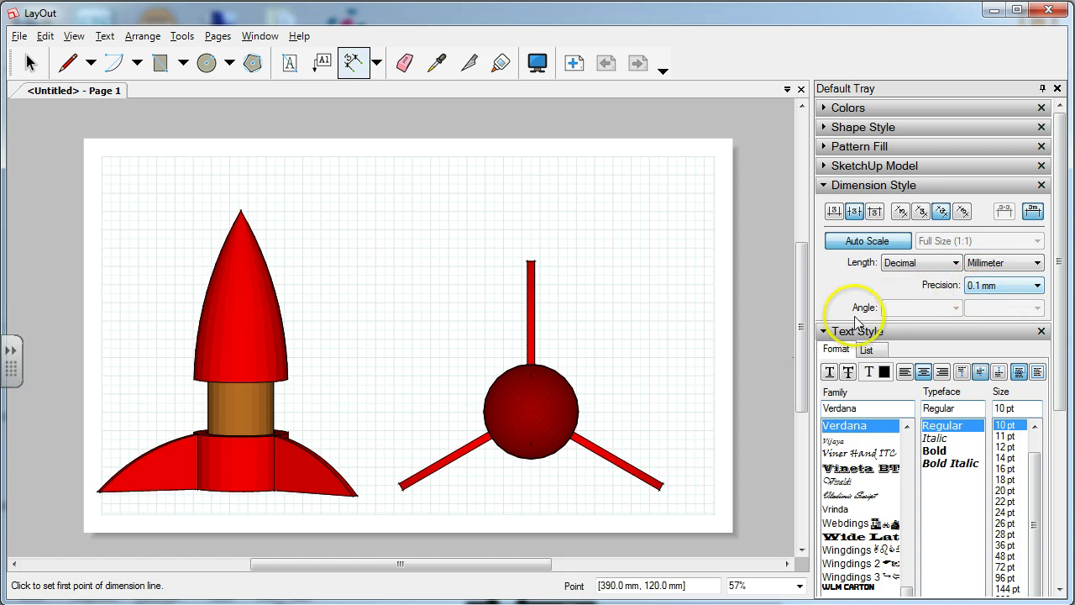
# Dimension the side view's height from fin corner to nose tip, 172.9 mm.
pyautogui.click(825, 333)
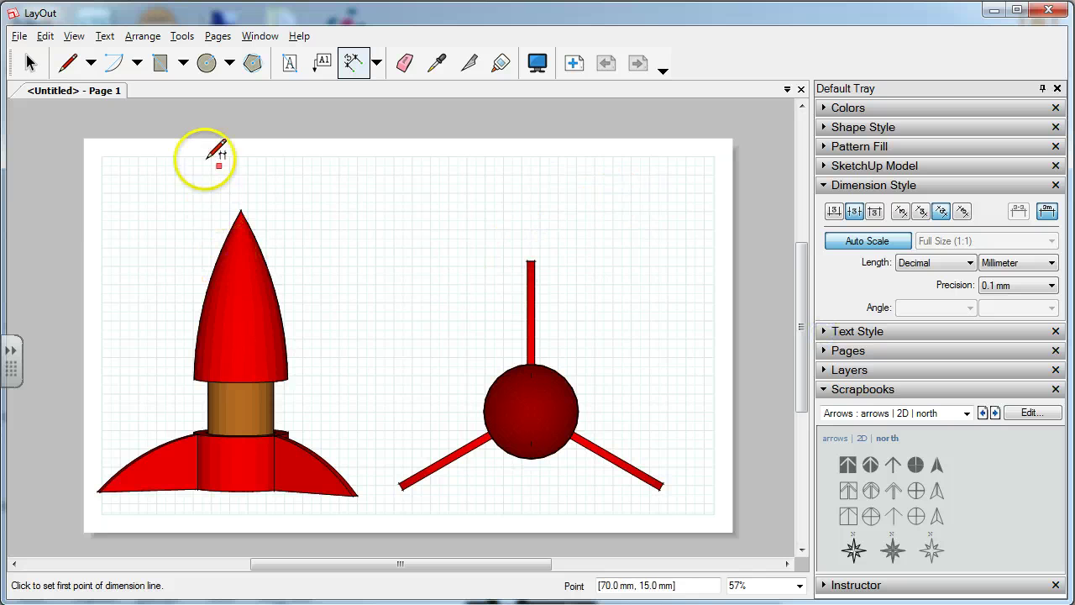
pyautogui.click(99, 490)
pyautogui.click(241, 211)
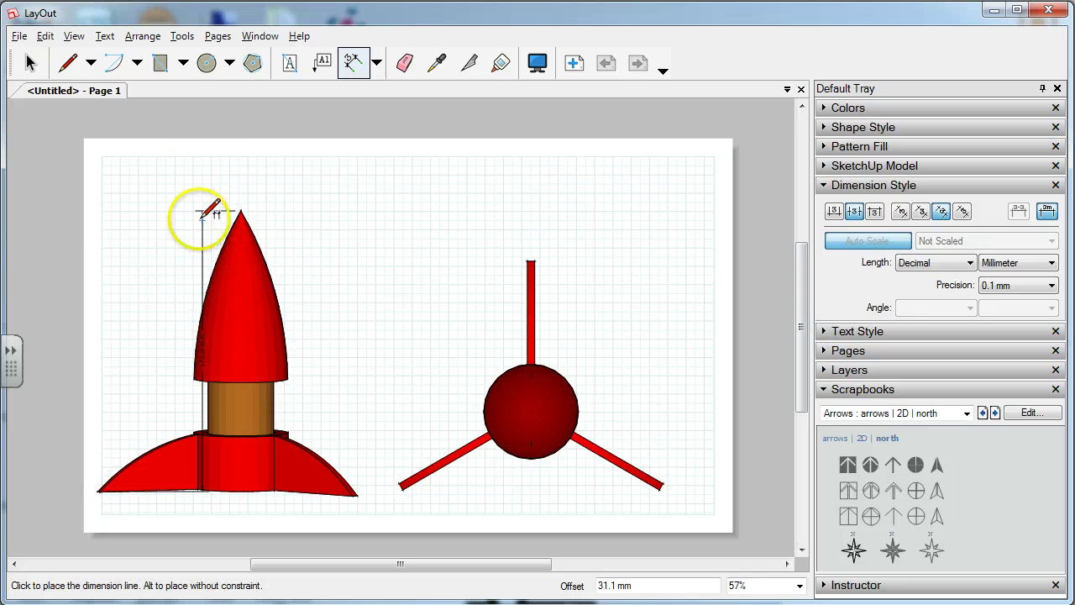
# Place the 172.9 mm height dimension left of the rocket.
pyautogui.click(87, 314)
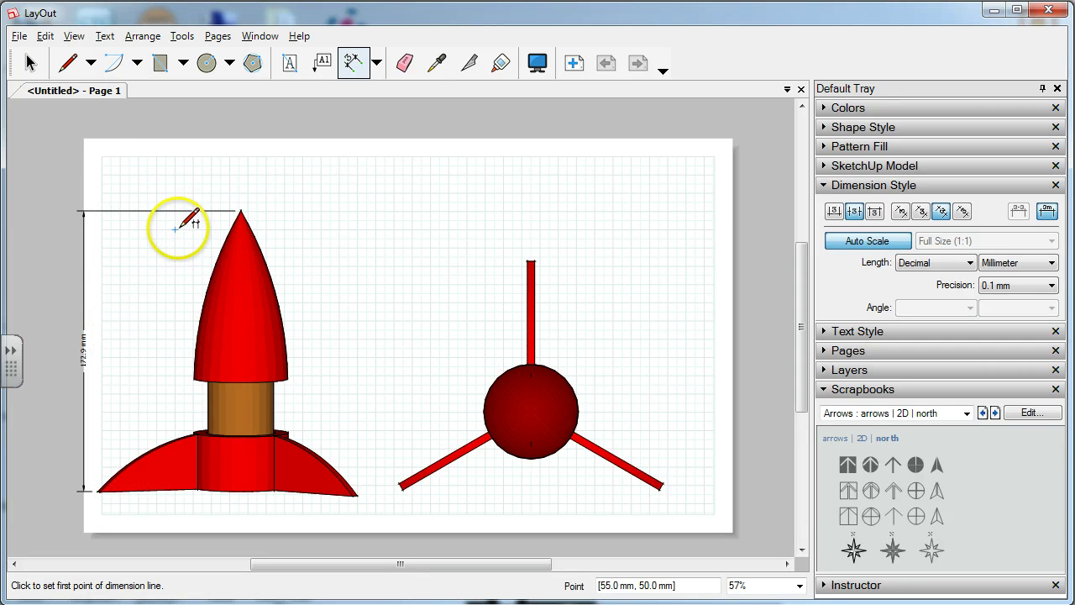
pyautogui.scroll(3, 84, 361)
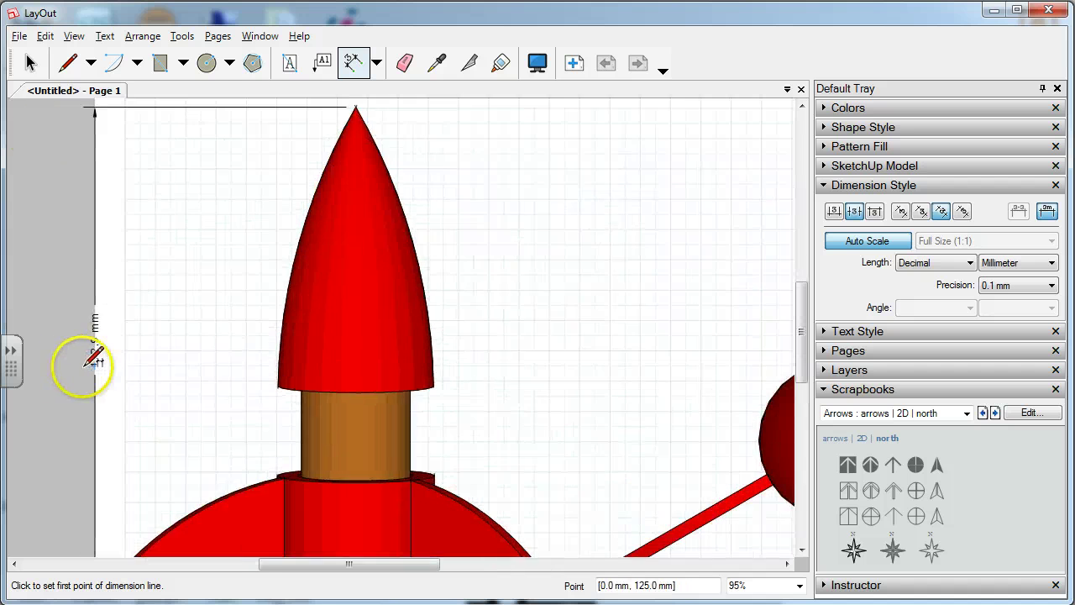
pyautogui.scroll(1, 99, 359)
pyautogui.scroll(-3, 233, 223)
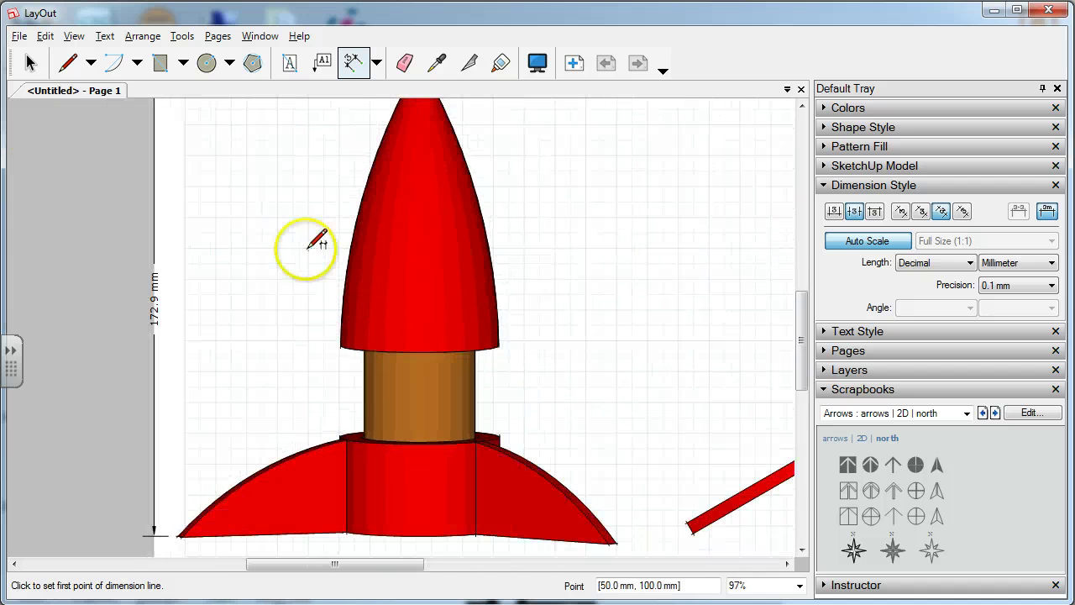
pyautogui.scroll(-2, 317, 242)
# Select everything and shift both views and the dimension about 11 mm right.
pyautogui.click(25, 60)
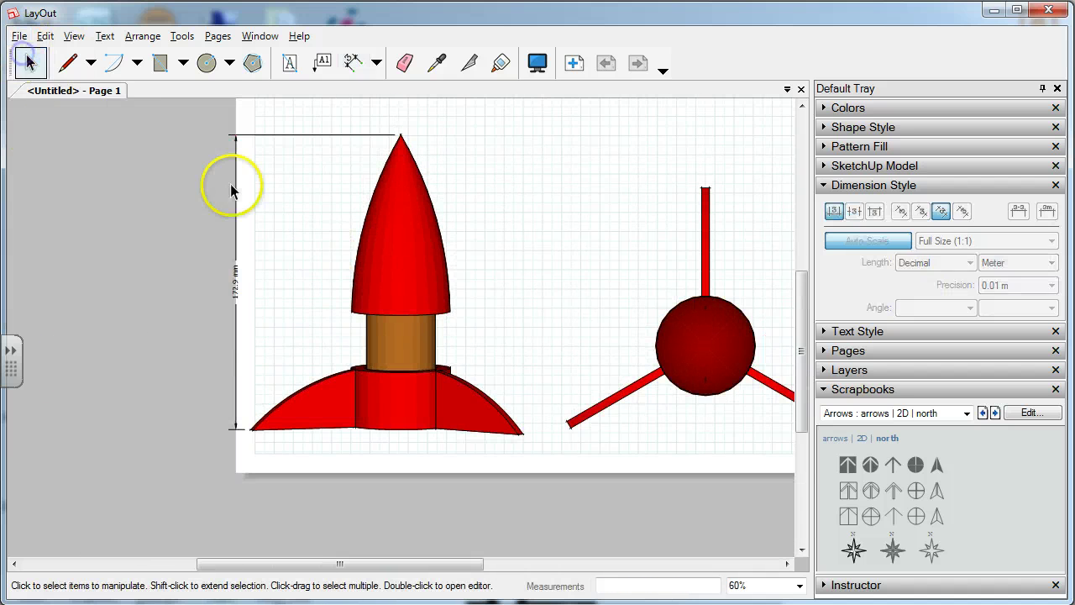
pyautogui.scroll(1, 217, 268)
pyautogui.scroll(-3, 218, 268)
pyautogui.hotkey('ctrl', 'a')
pyautogui.moveTo(257, 264); pyautogui.dragTo(359, 253)
pyautogui.click(36, 132)
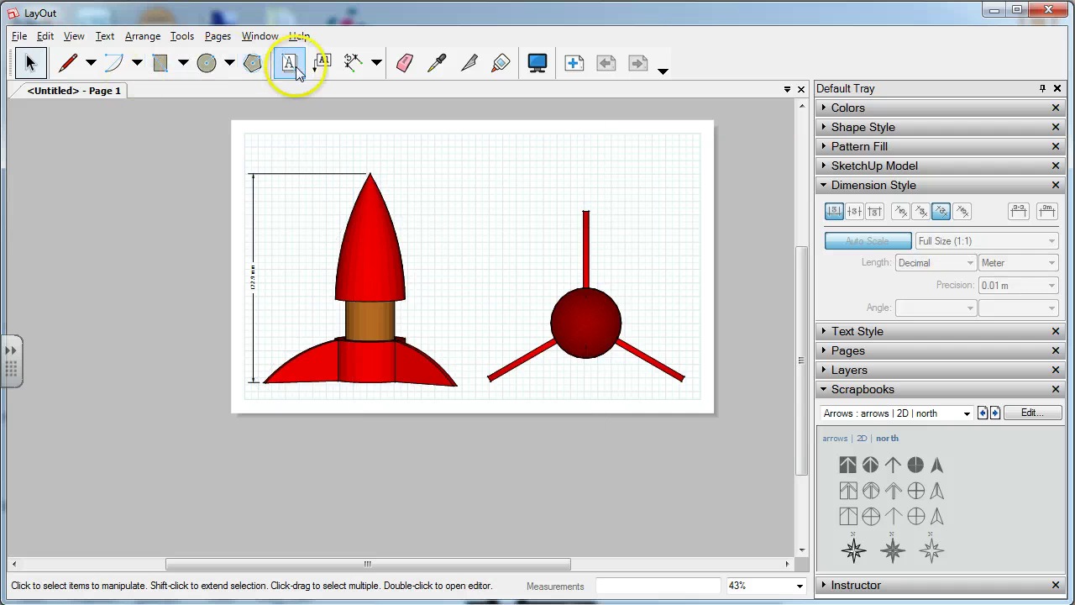
# Dimension the fin base's full width, left tip to right tip, as 144.0 mm below the side view.
pyautogui.click(350, 64)
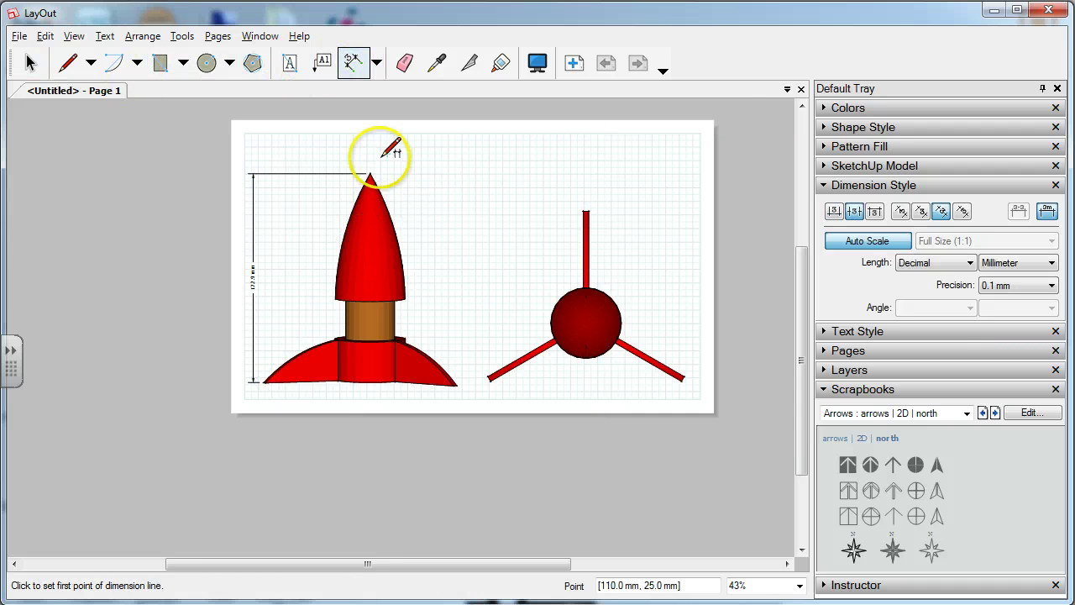
pyautogui.scroll(1, 323, 337)
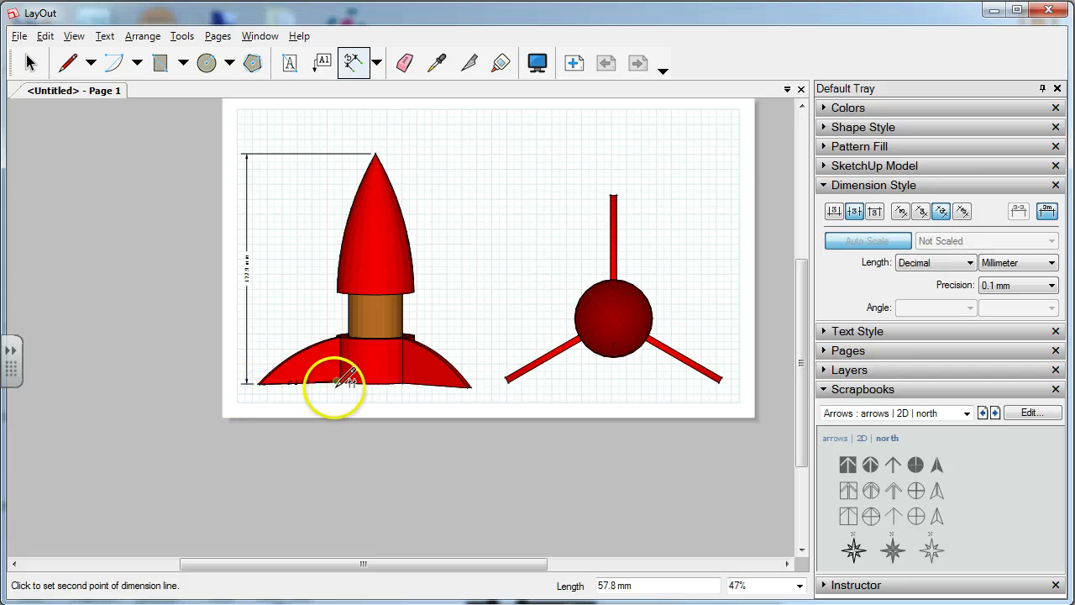
pyautogui.click(469, 385)
pyautogui.click(448, 409)
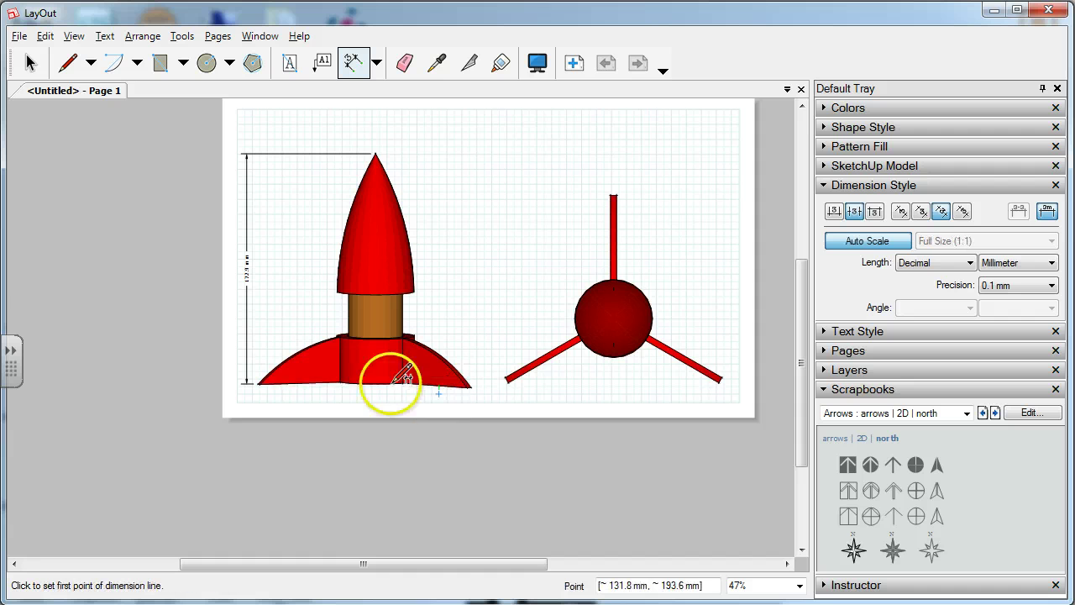
pyautogui.click(267, 381)
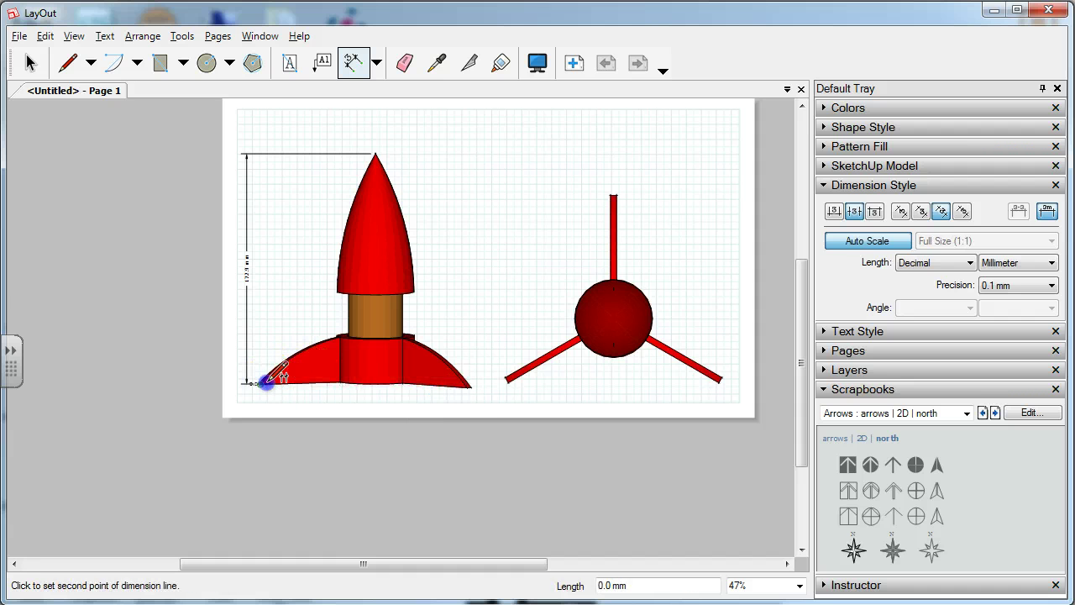
pyautogui.click(469, 386)
pyautogui.click(312, 422)
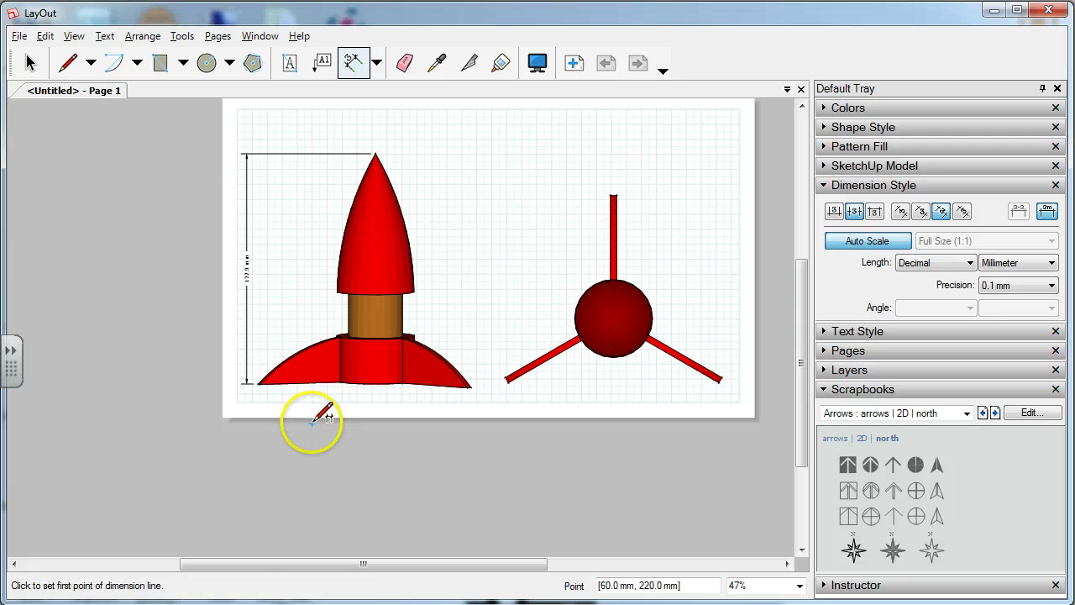
pyautogui.scroll(5, 312, 413)
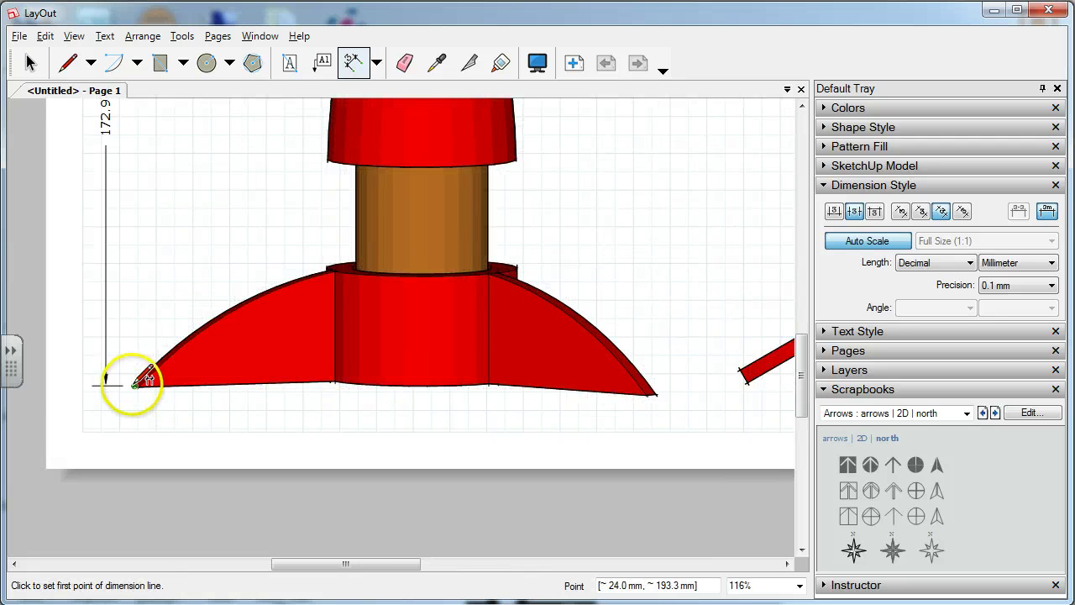
pyautogui.click(648, 391)
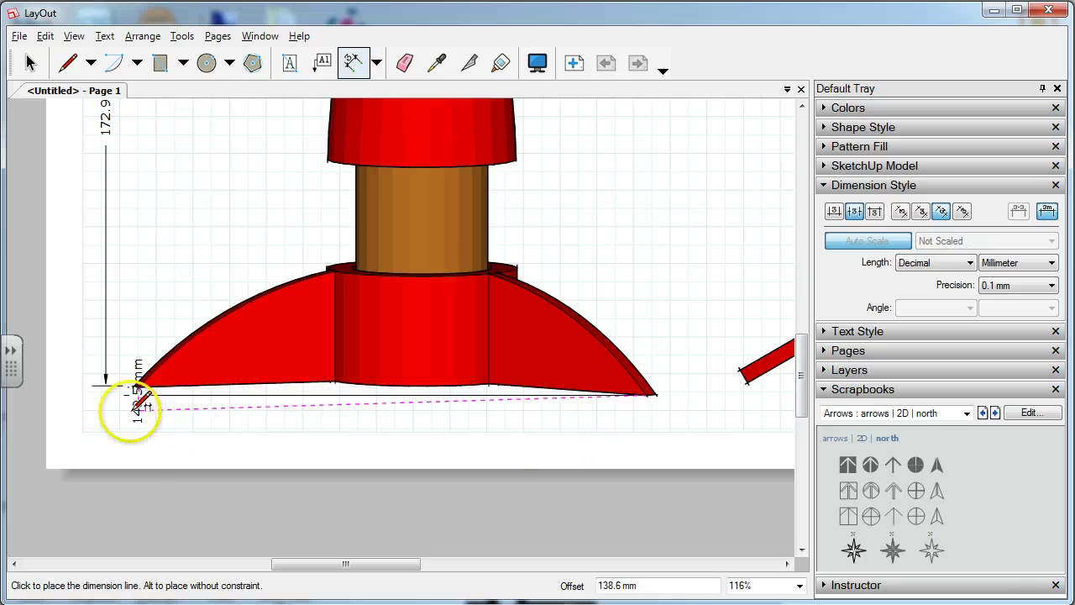
pyautogui.press('Escape')
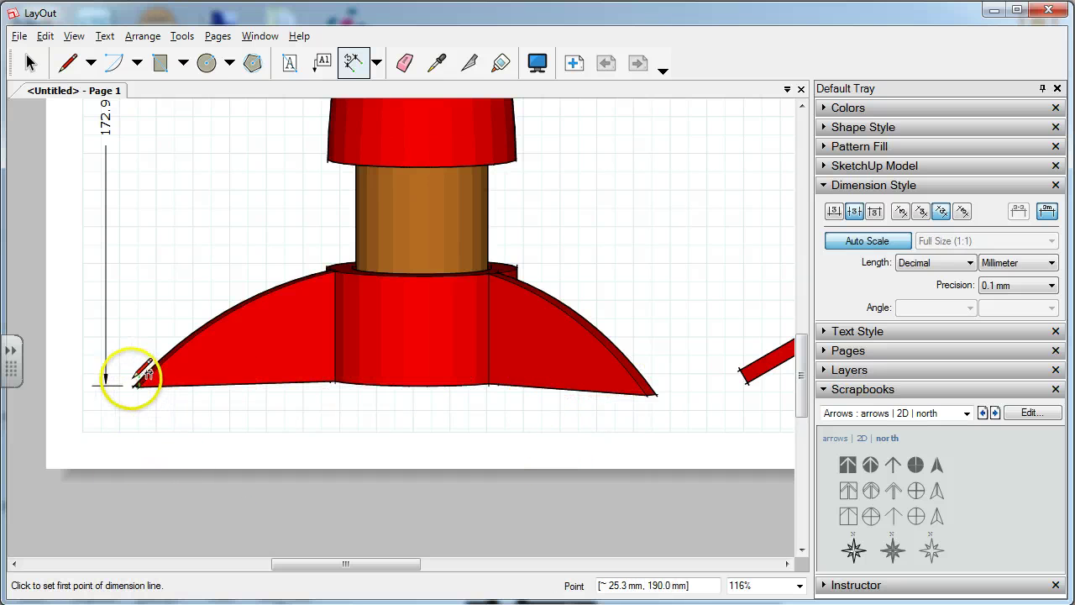
pyautogui.moveTo(137, 383); pyautogui.dragTo(632, 422)
pyautogui.scroll(-1, 411, 377)
pyautogui.scroll(-2, 411, 378)
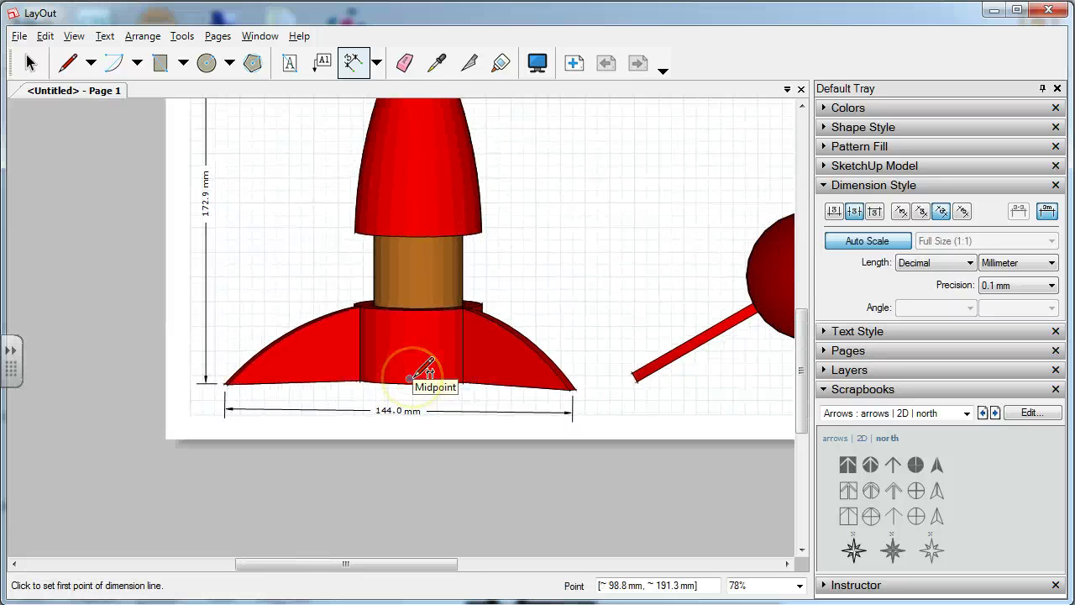
# Dimension the upright fin's length from top to hub as 56.6 mm, beside the fin.
pyautogui.scroll(-1, 244, 352)
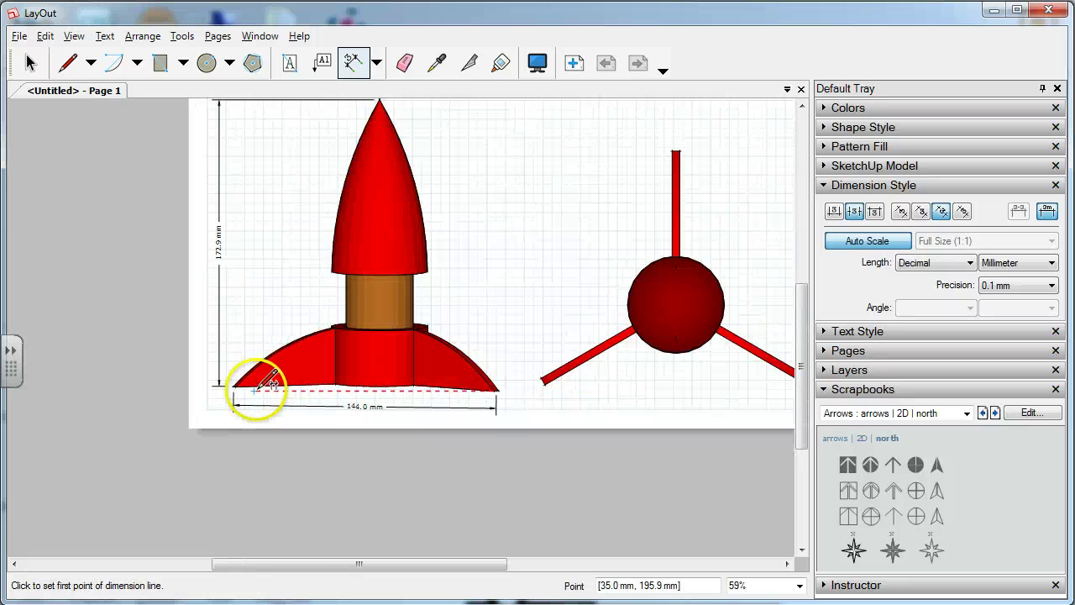
pyautogui.click(544, 380)
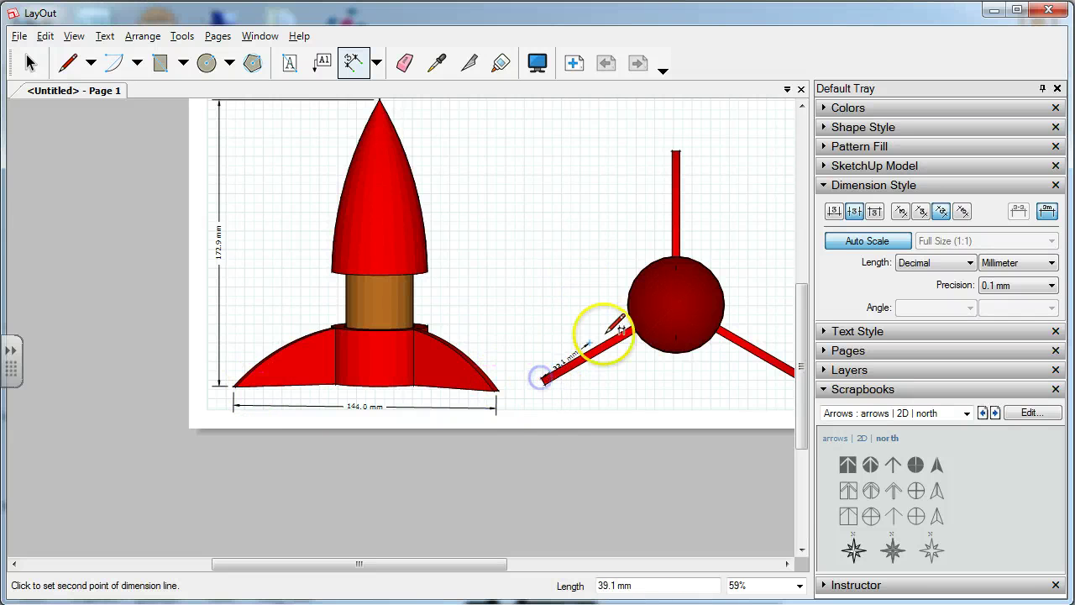
pyautogui.click(629, 322)
pyautogui.moveTo(609, 326); pyautogui.dragTo(579, 327)
pyautogui.press('Escape')
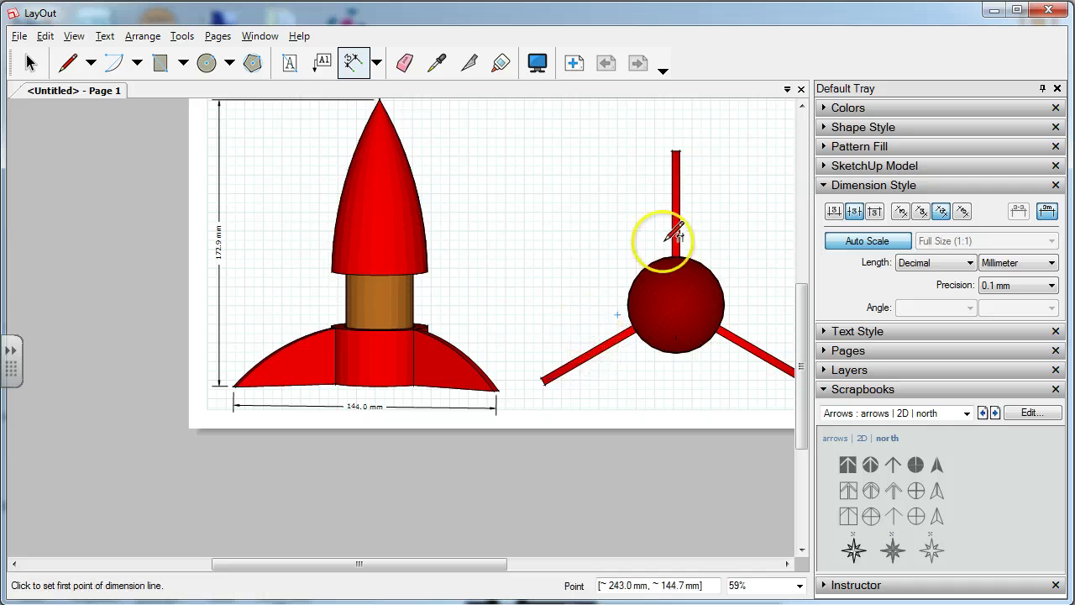
pyautogui.click(679, 149)
pyautogui.click(680, 250)
pyautogui.click(706, 228)
# Dimension the fin's width across its top corners as 4.0 mm, placed above.
pyautogui.scroll(5, 713, 189)
pyautogui.scroll(-3, 663, 193)
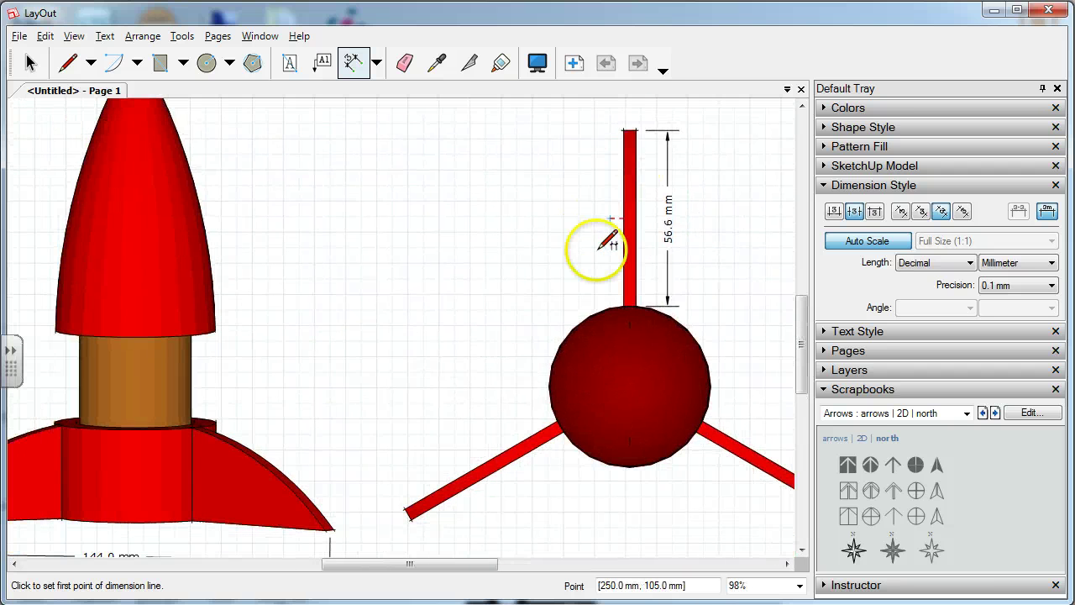
pyautogui.click(611, 169)
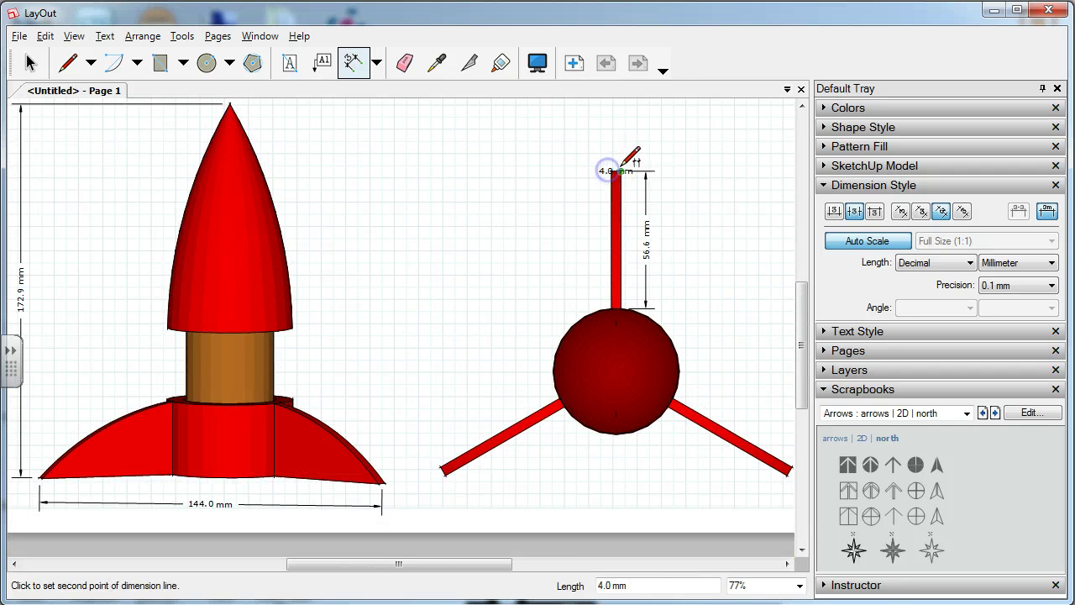
pyautogui.click(622, 169)
pyautogui.click(629, 141)
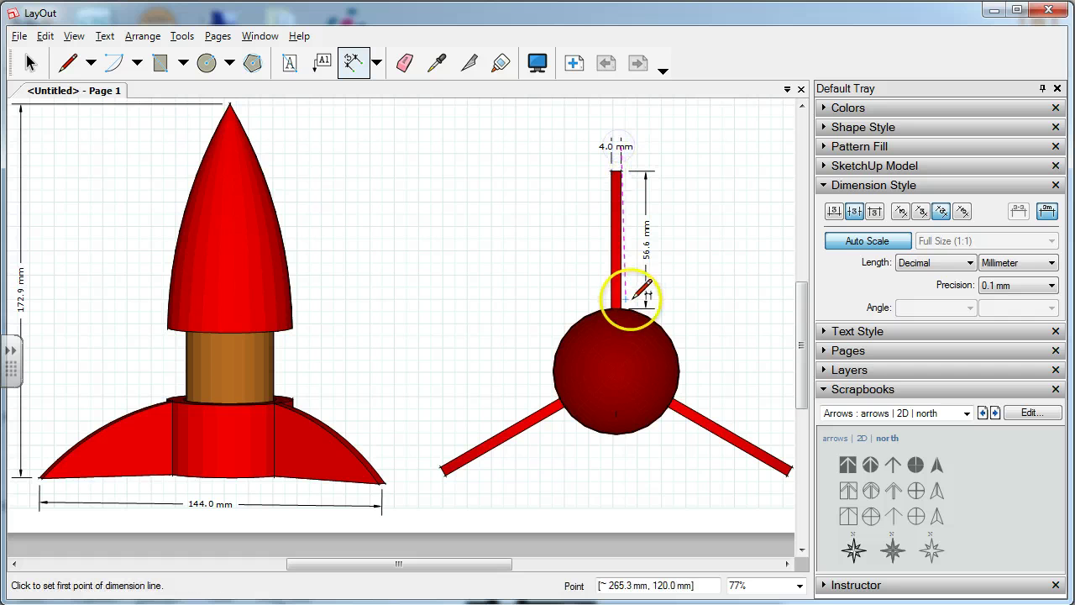
pyautogui.scroll(-2, 622, 306)
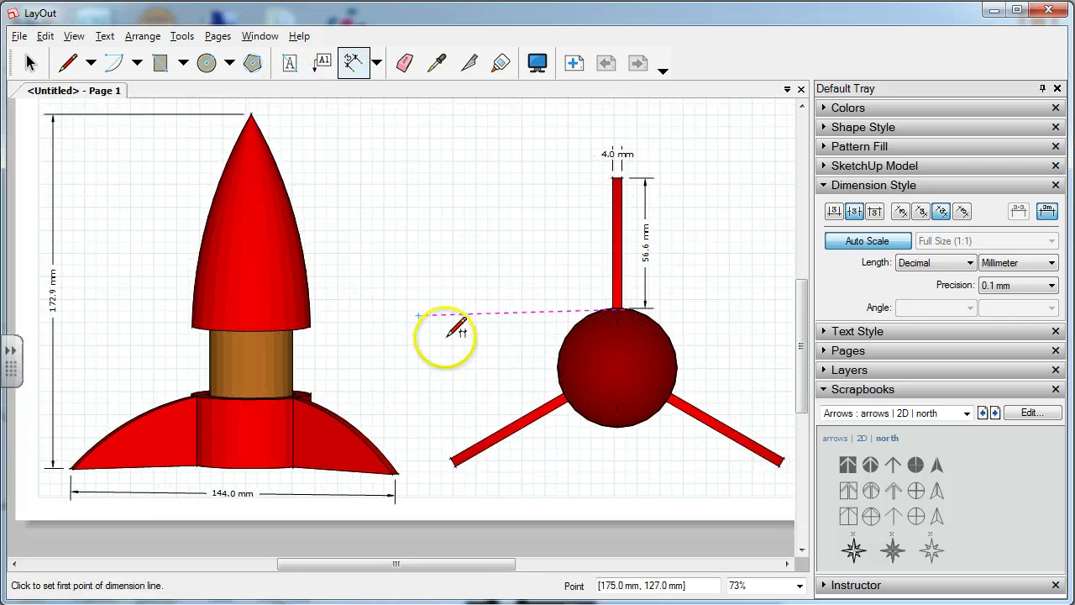
pyautogui.click(252, 114)
pyautogui.moveTo(252, 114); pyautogui.dragTo(162, 321)
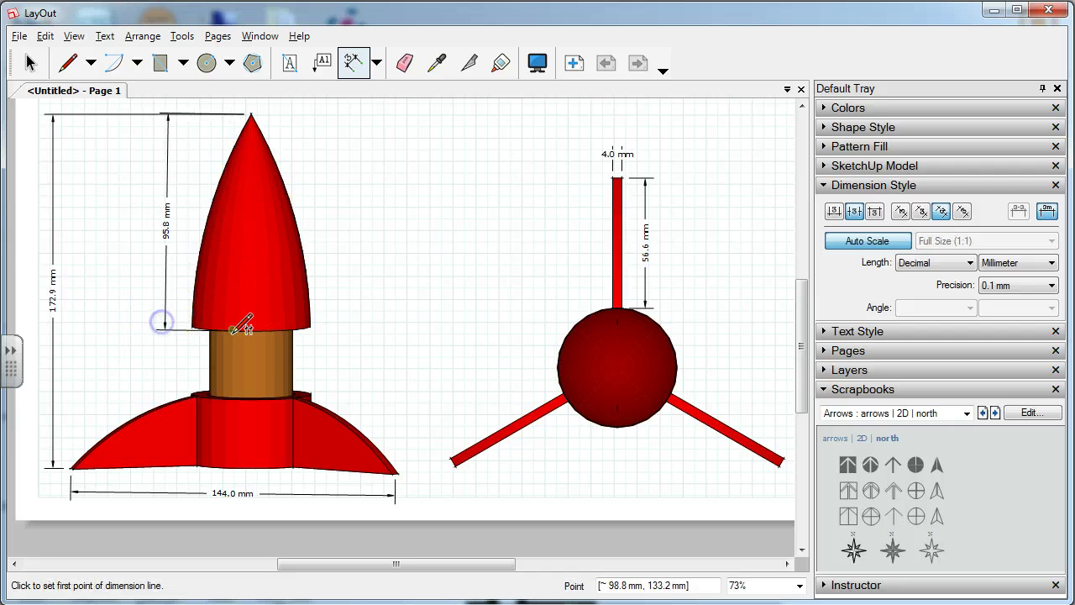
pyautogui.click(197, 395)
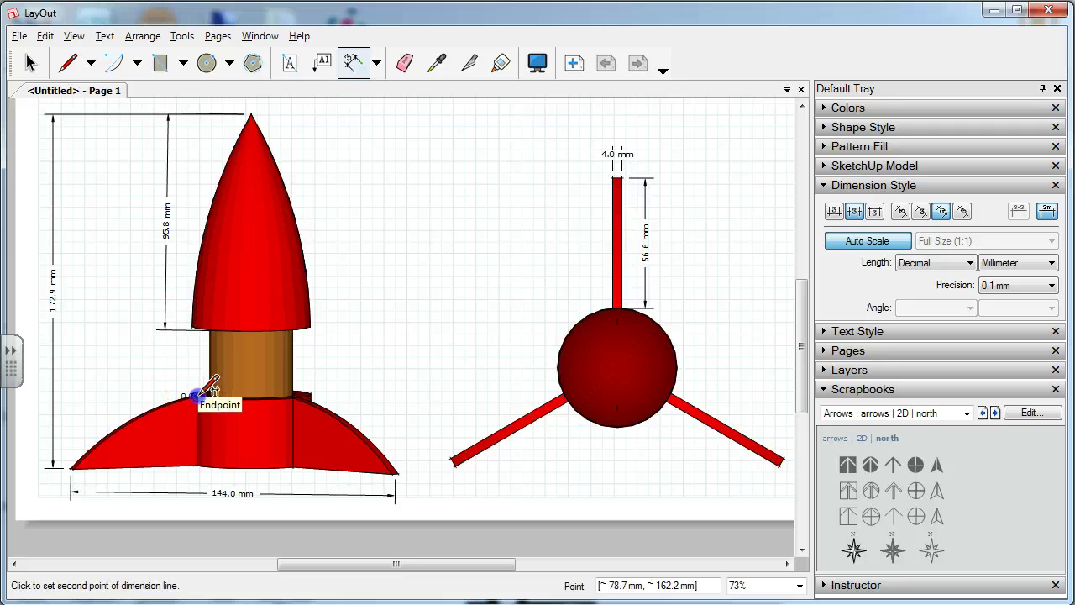
pyautogui.click(194, 460)
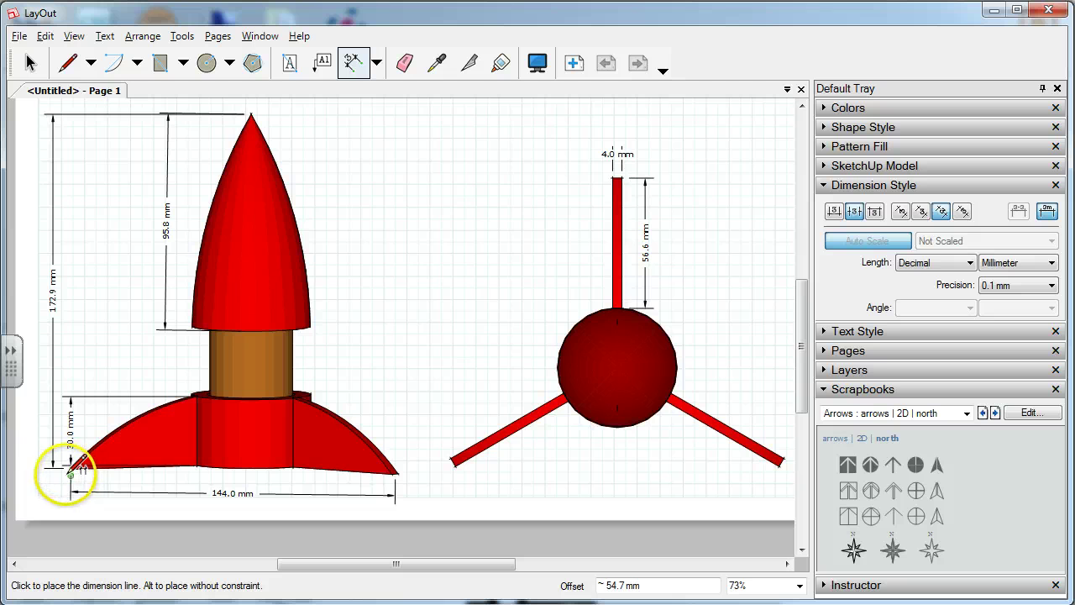
pyautogui.click(71, 473)
pyautogui.scroll(3, 185, 389)
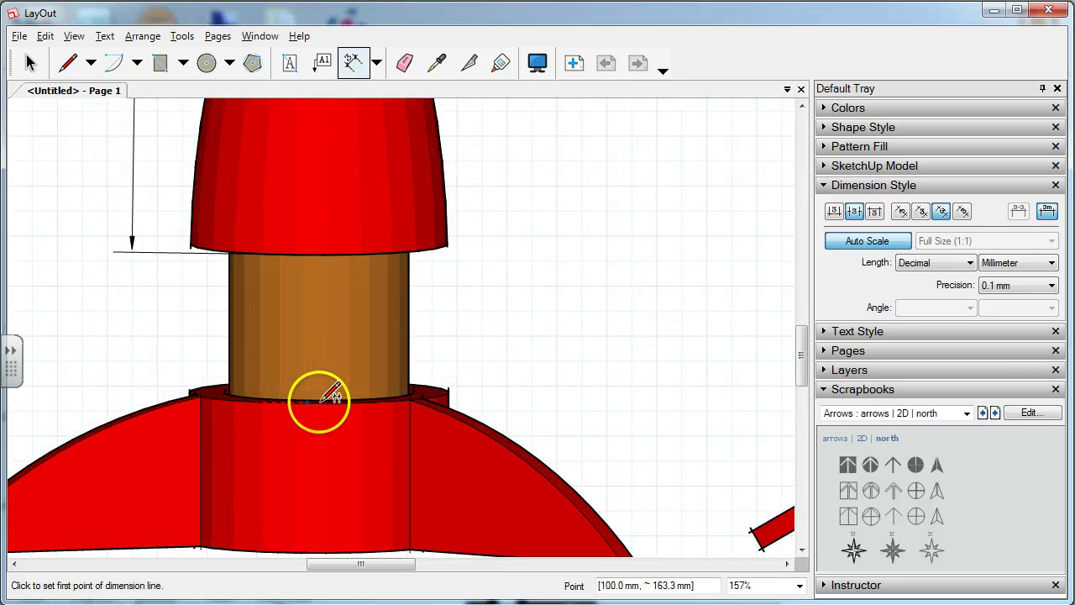
pyautogui.click(198, 395)
pyautogui.click(200, 544)
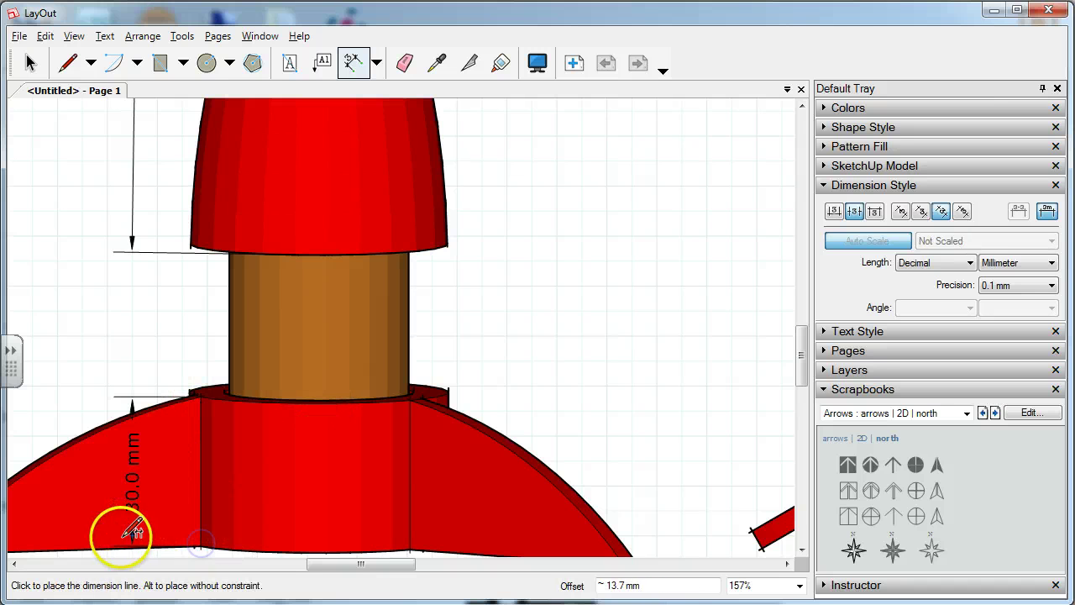
pyautogui.scroll(-5, 126, 529)
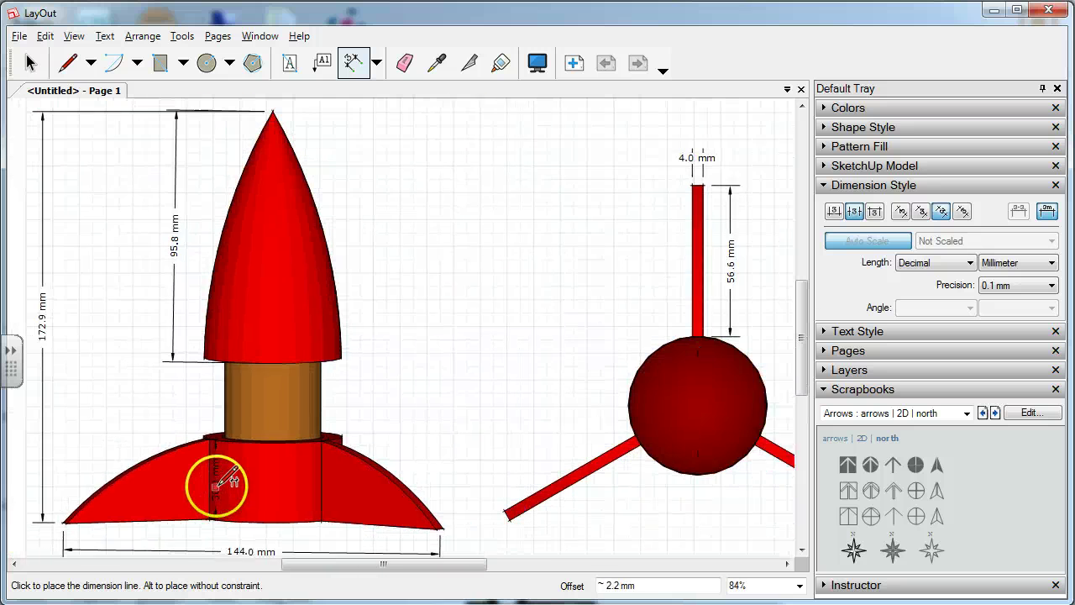
# Switch the side viewport to the Front standard view and select the 92.2 mm nose dimension.
pyautogui.press('Escape')
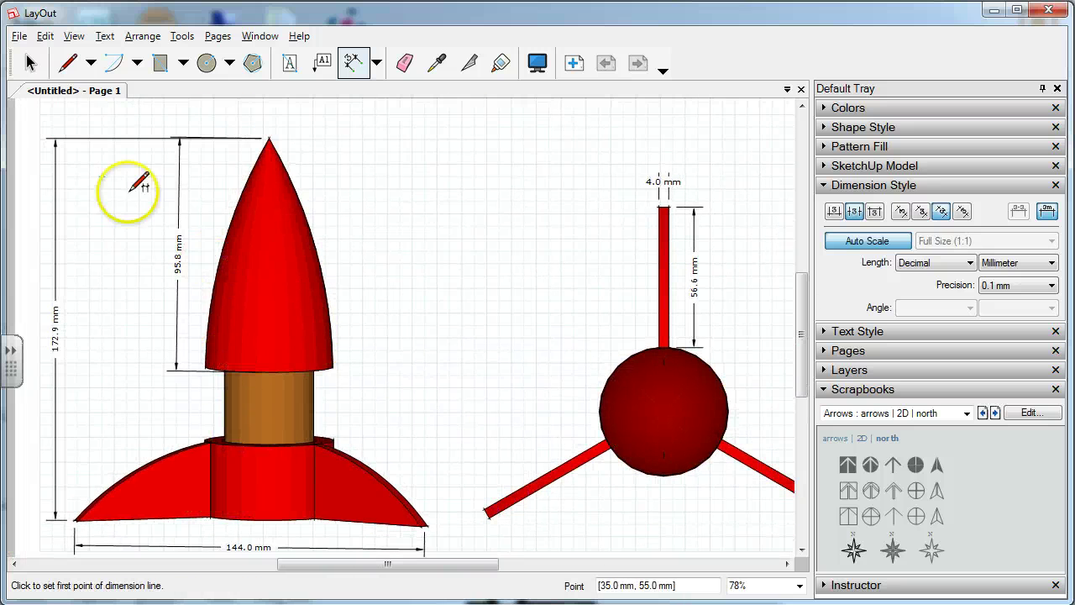
pyautogui.click(30, 63)
pyautogui.click(256, 228)
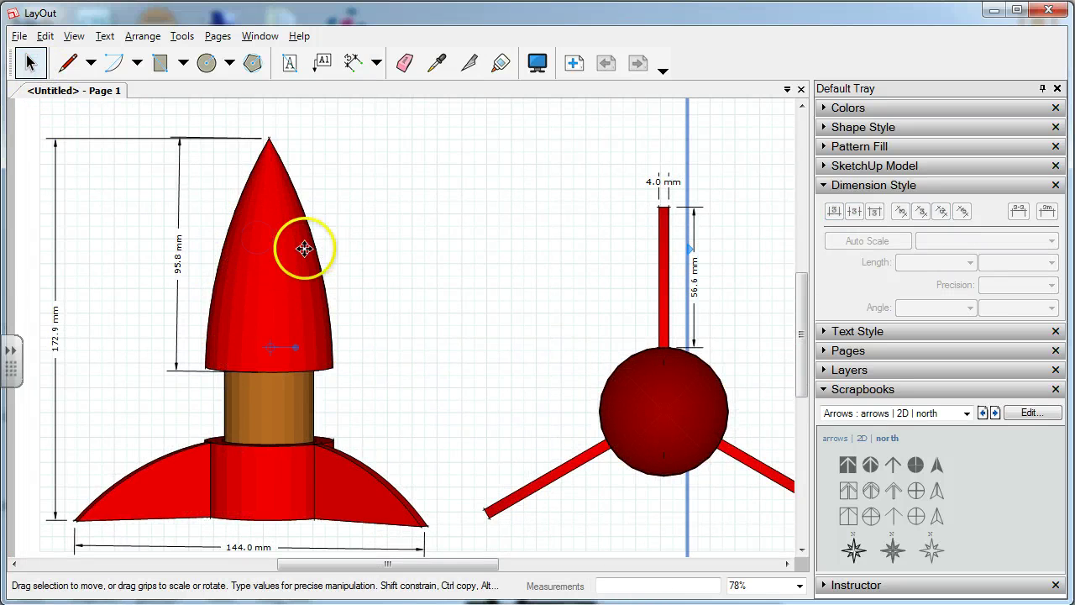
pyautogui.click(824, 167)
pyautogui.click(1034, 233)
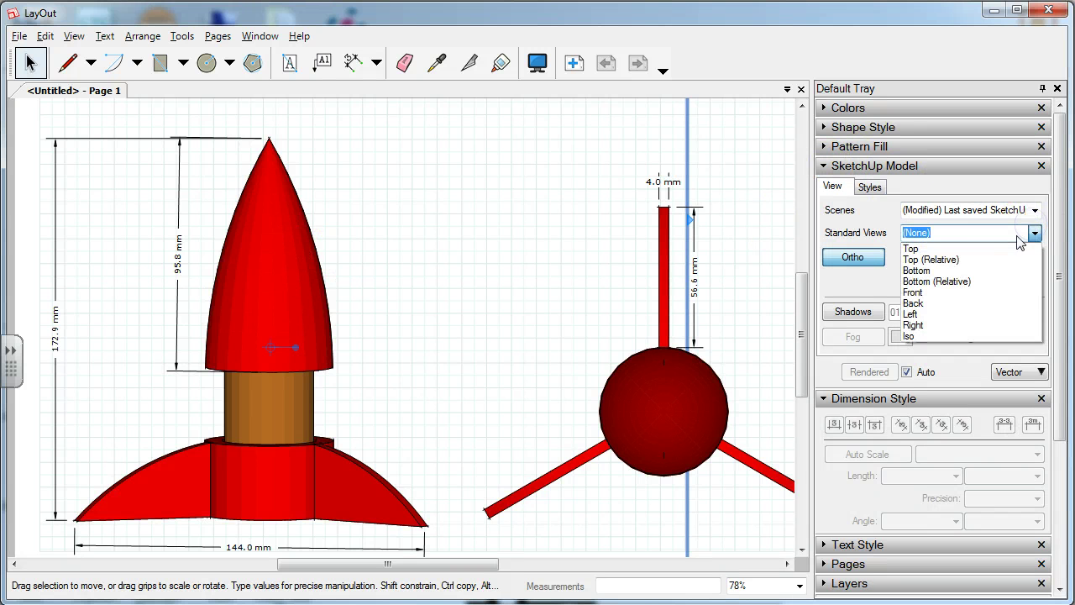
pyautogui.click(924, 292)
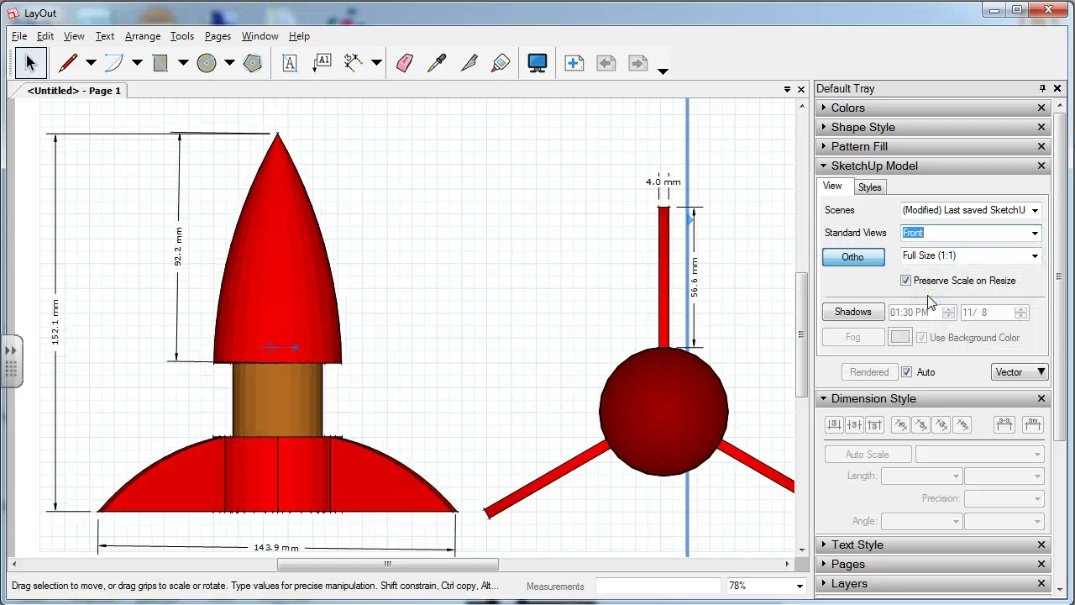
pyautogui.click(513, 329)
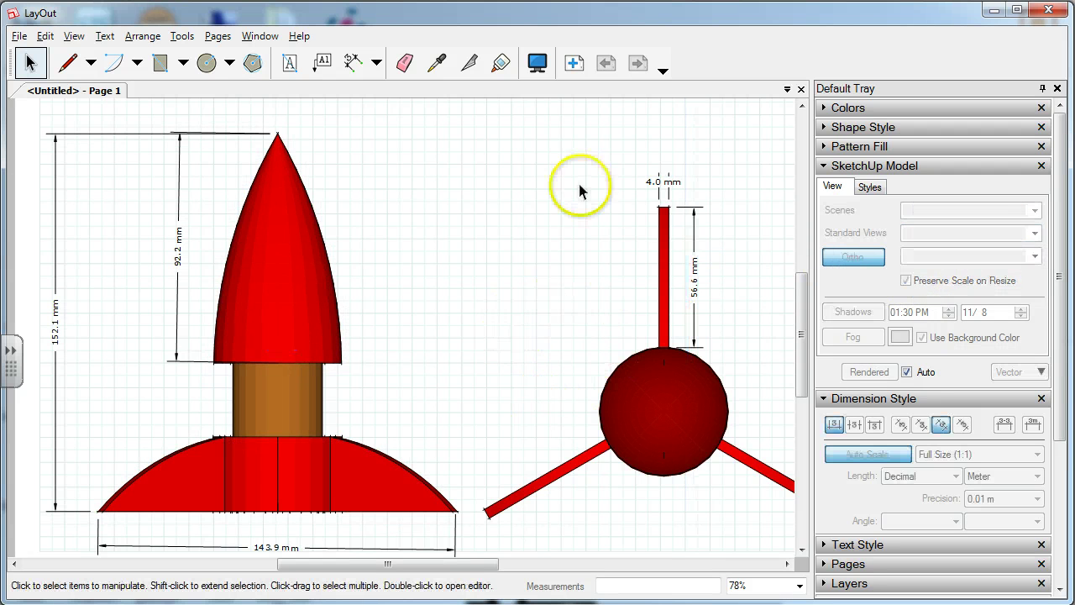
pyautogui.click(184, 237)
# Delete the old 92.2 mm nose and 143.9 mm base width dimensions.
pyautogui.press('Delete')
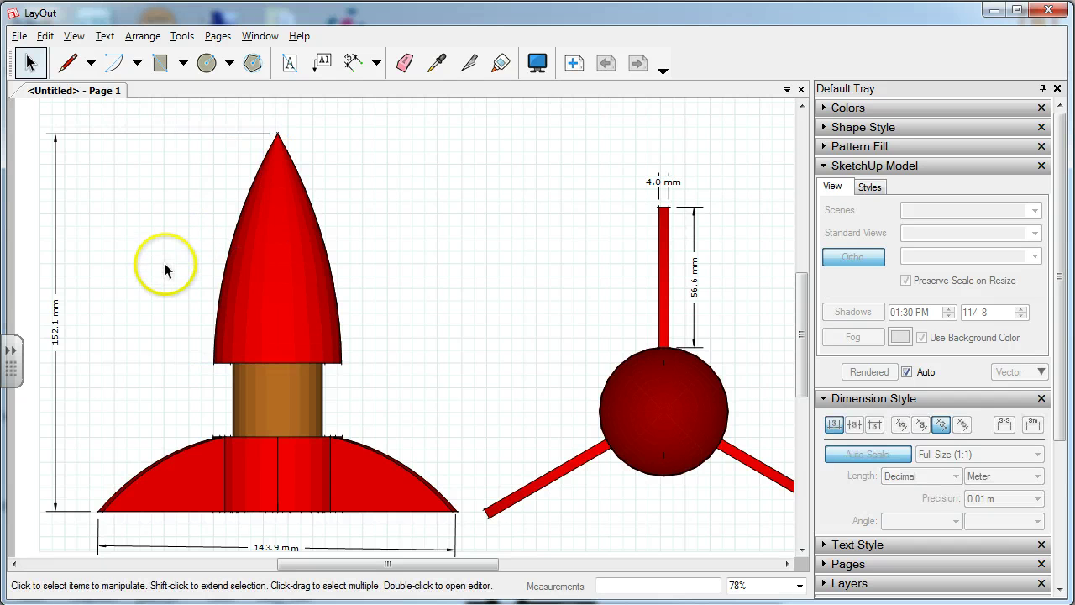
pyautogui.click(274, 547)
pyautogui.press('Delete')
# Add the 91.8 mm nose-cone height and 30.0 mm fin height dimensions.
pyautogui.click(352, 63)
pyautogui.click(277, 134)
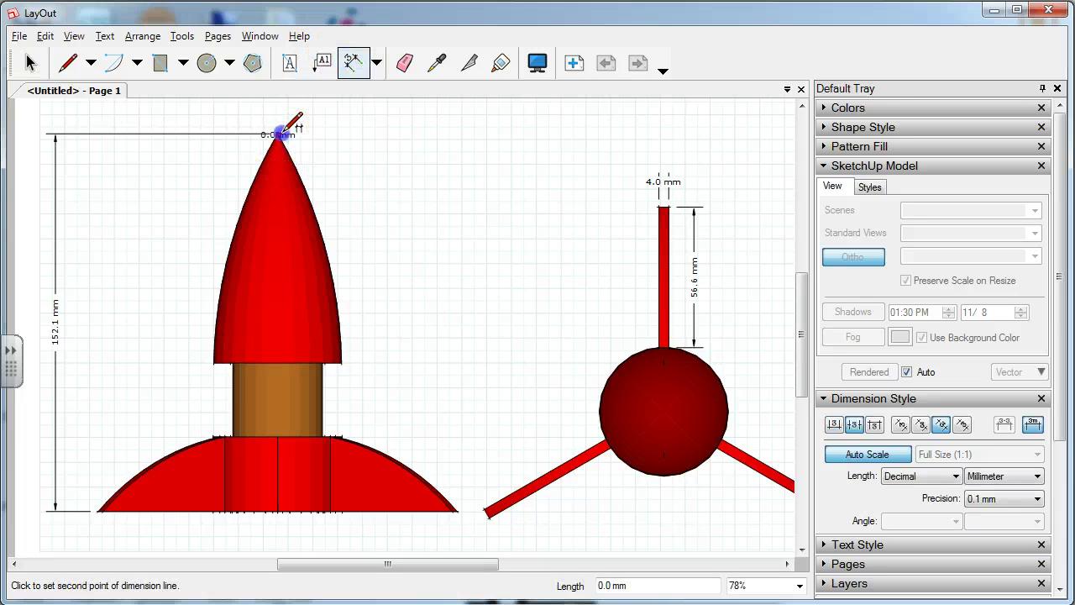
pyautogui.click(278, 362)
pyautogui.click(198, 354)
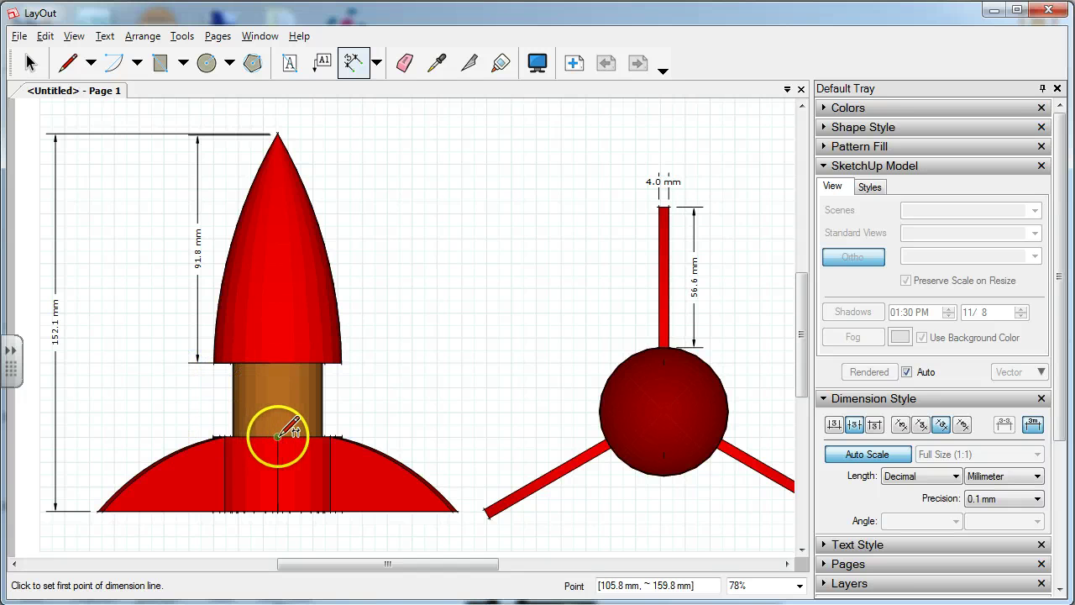
pyautogui.click(278, 510)
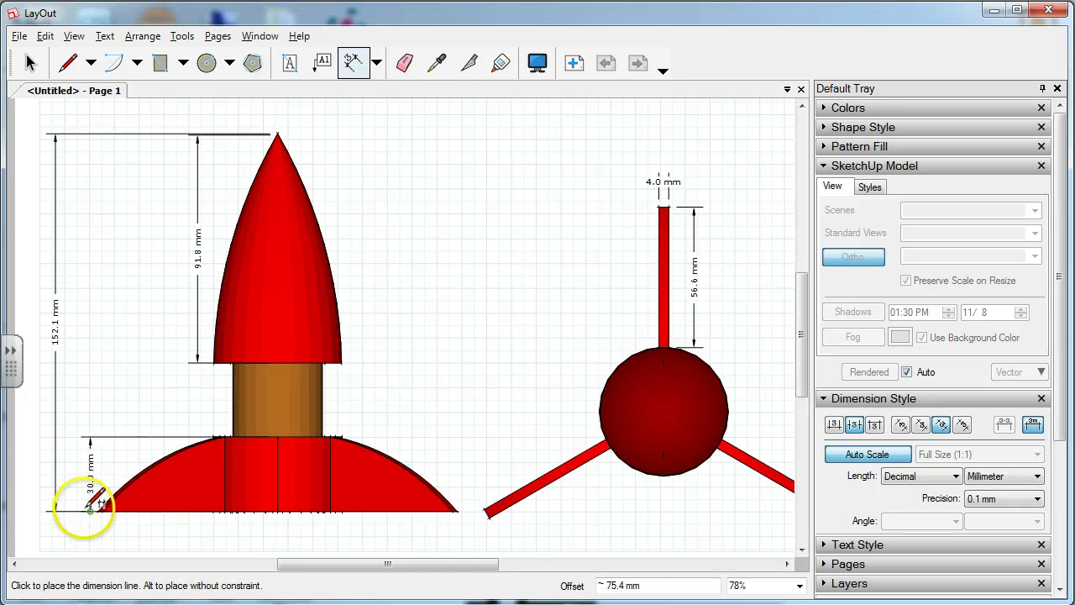
pyautogui.click(82, 510)
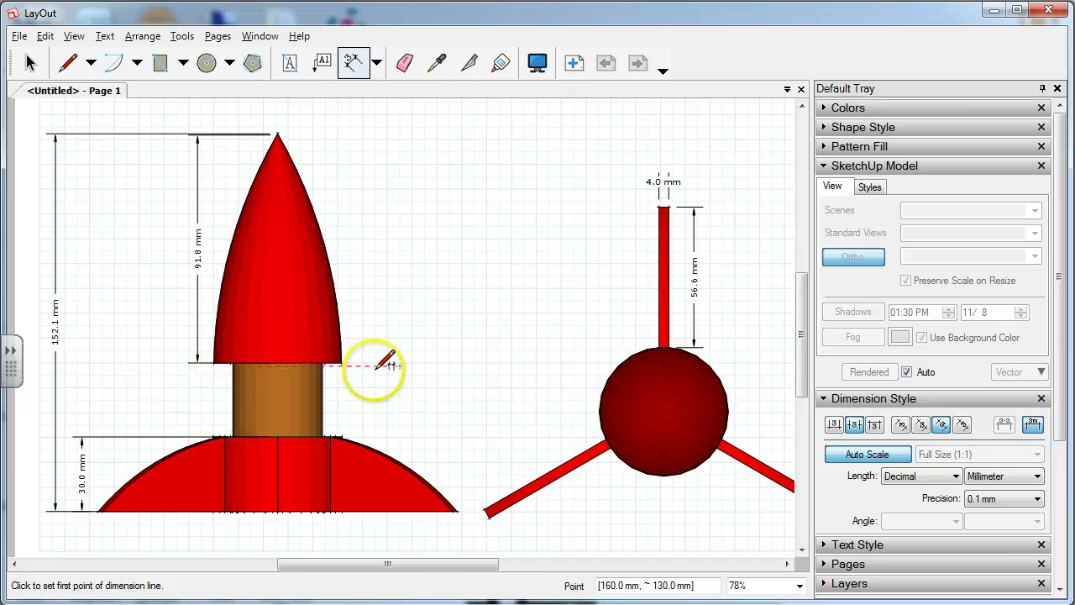
# Add a 144.5 mm base width dimension beneath the rocket, corner to corner.
pyautogui.scroll(-5, 348, 377)
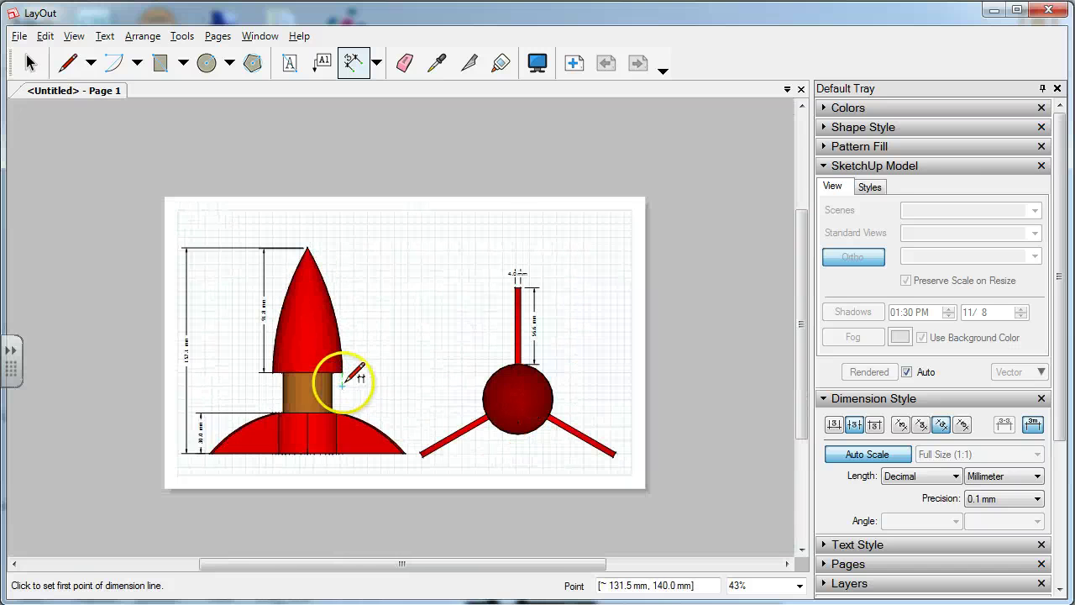
pyautogui.scroll(8, 216, 451)
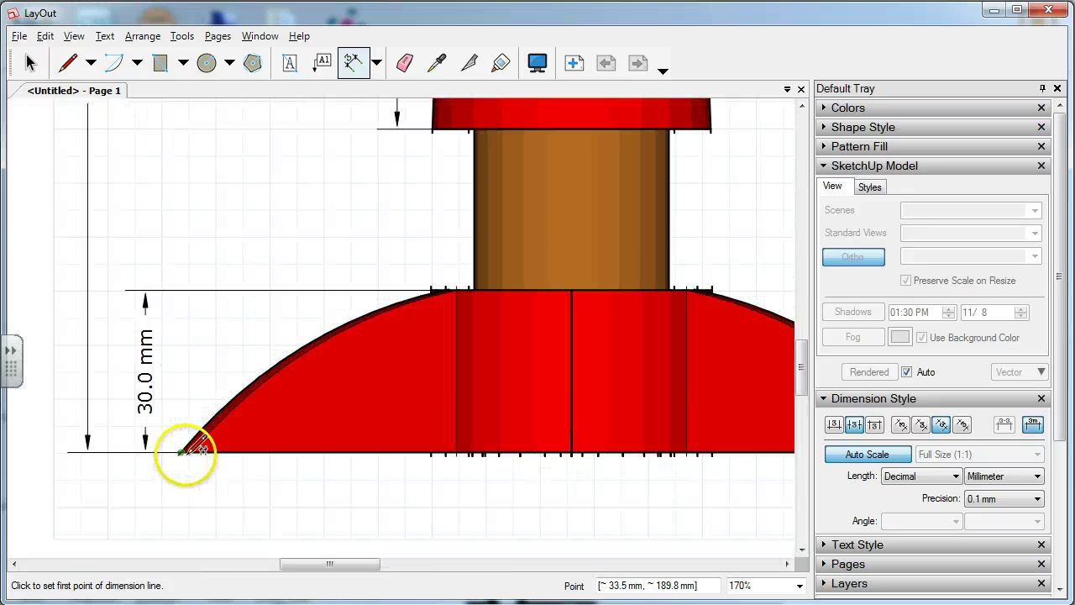
pyautogui.click(182, 453)
pyautogui.scroll(2, 182, 453)
pyautogui.scroll(-5, 205, 452)
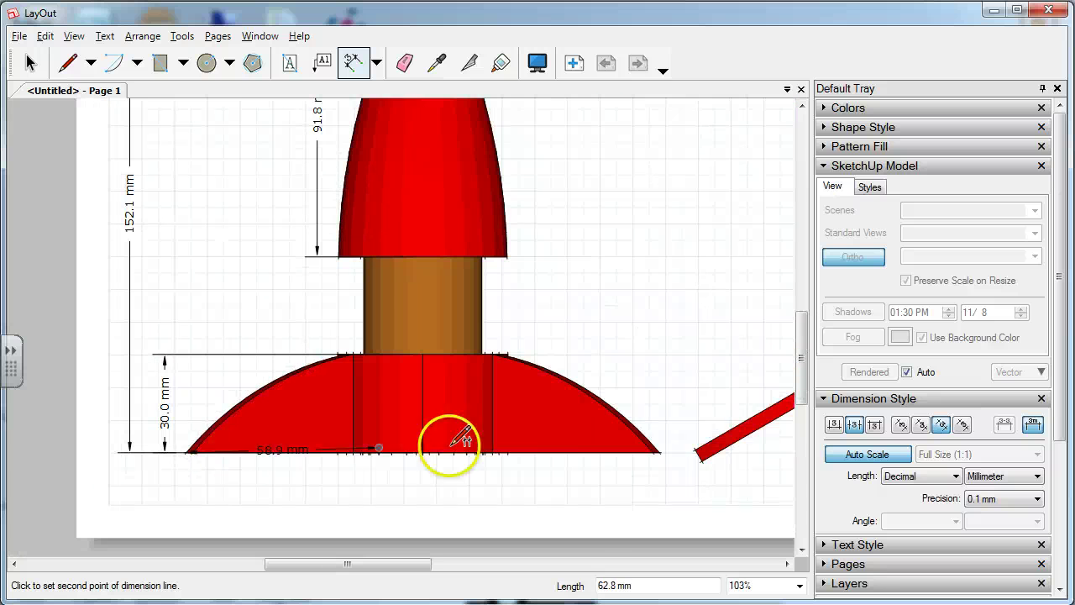
pyautogui.click(660, 452)
pyautogui.click(636, 472)
pyautogui.scroll(2, 300, 378)
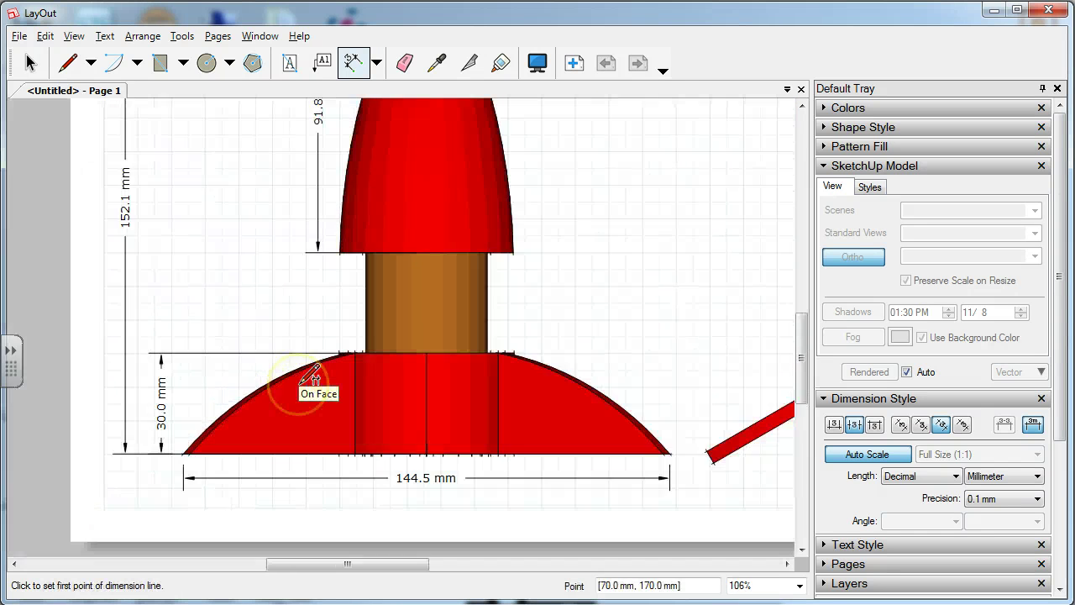
pyautogui.scroll(-5, 314, 374)
pyautogui.scroll(-1, 504, 348)
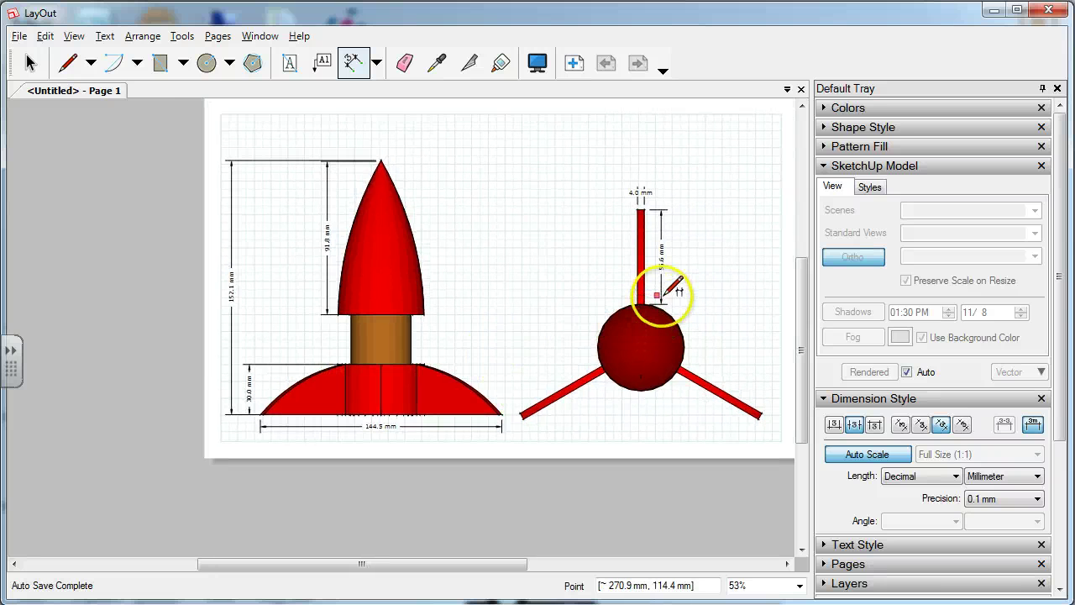
pyautogui.scroll(1, 659, 290)
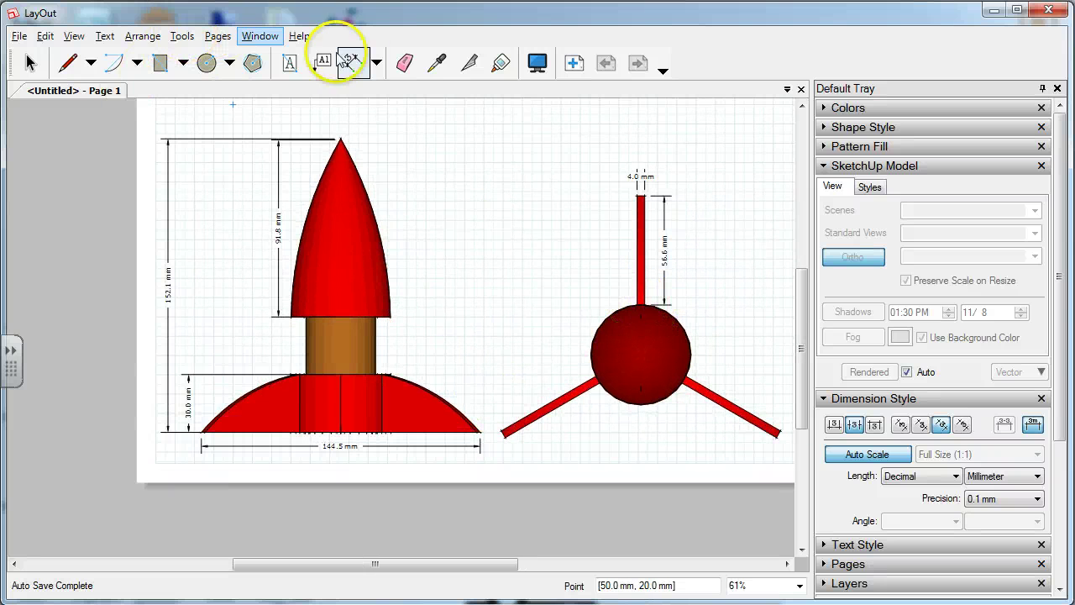
# Add a 120° angular dimension from the sphere centre between the two lower fins, placed below the sphere.
pyautogui.click(377, 63)
pyautogui.click(348, 111)
pyautogui.scroll(-3, 308, 139)
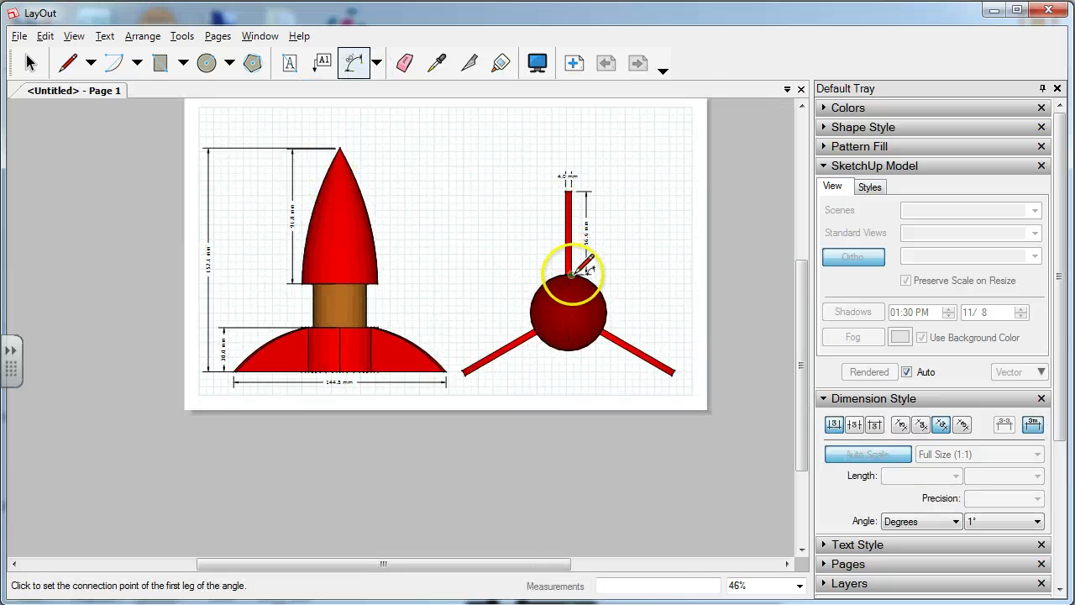
pyautogui.click(601, 331)
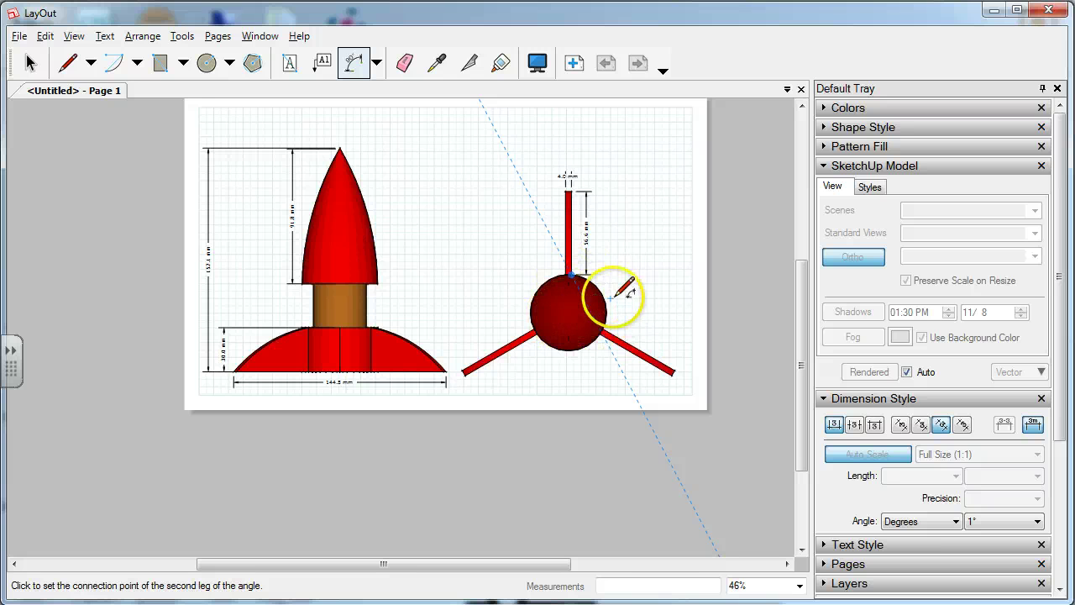
pyautogui.click(603, 328)
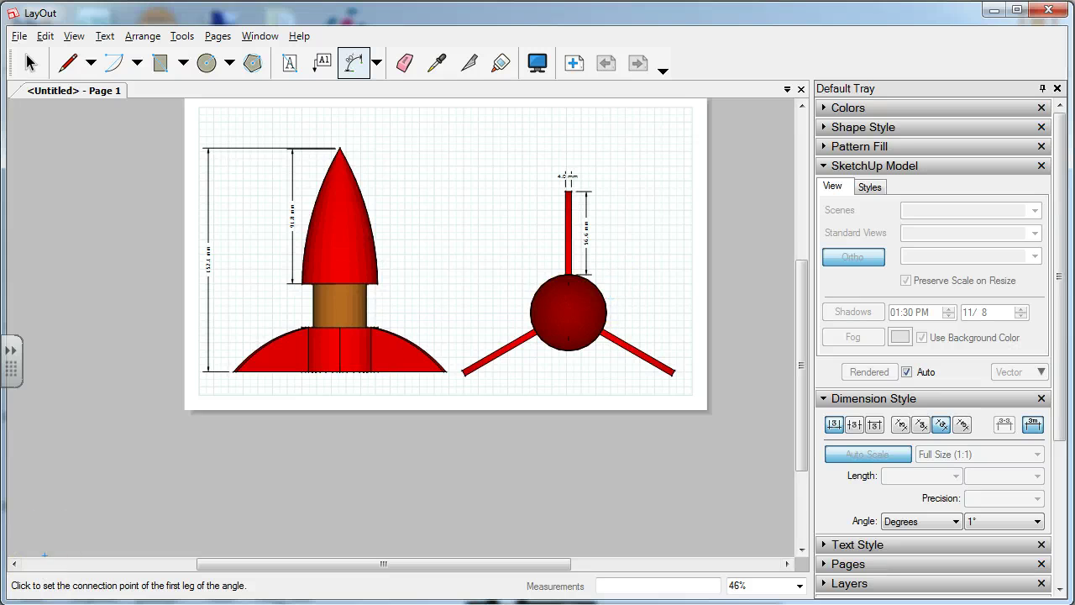
pyautogui.scroll(3, 382, 357)
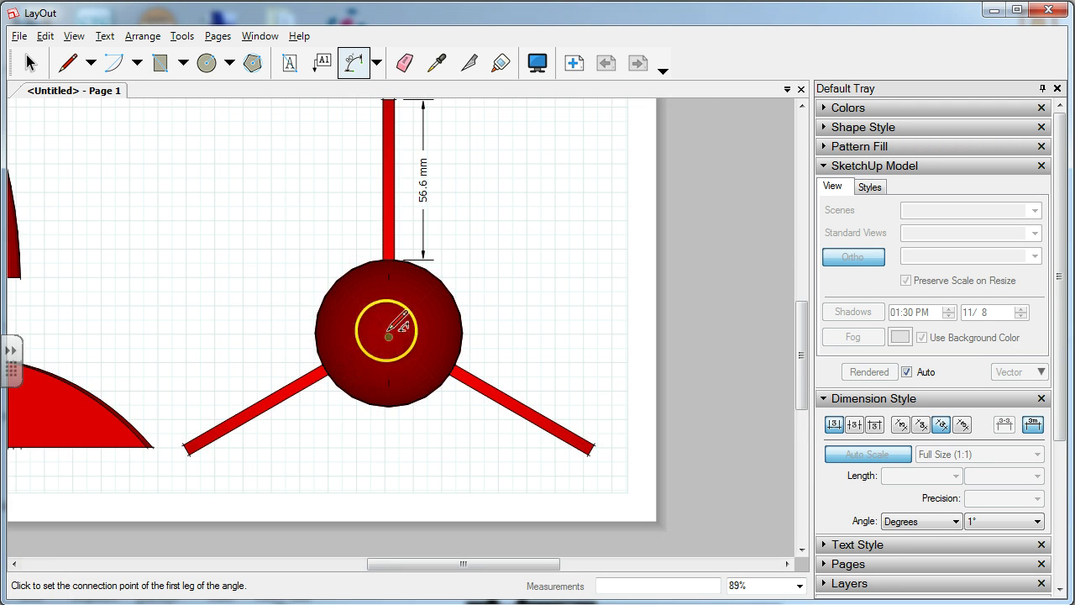
pyautogui.click(389, 332)
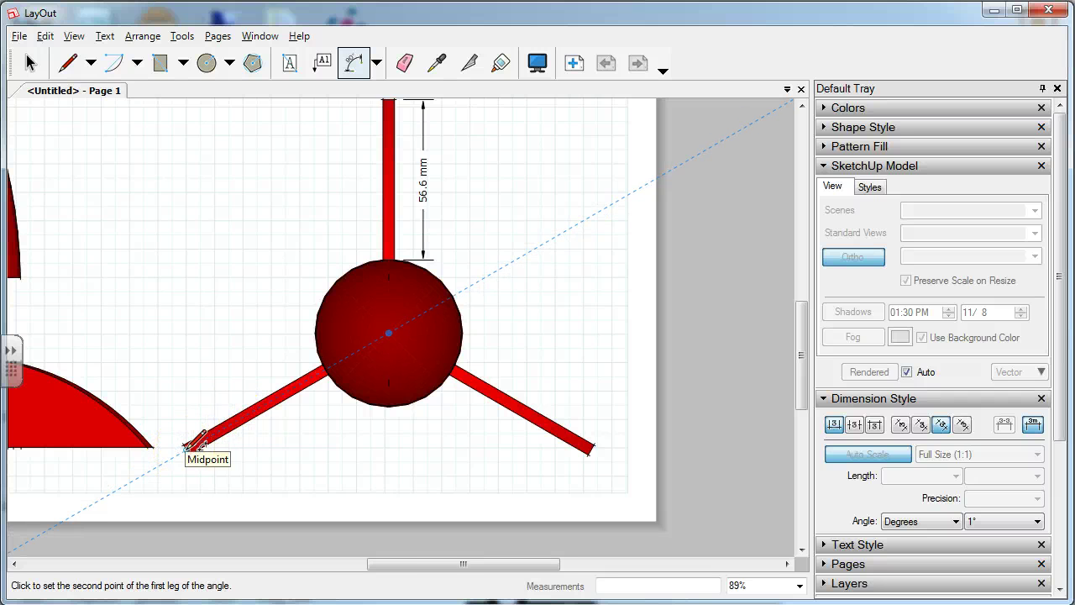
pyautogui.click(389, 334)
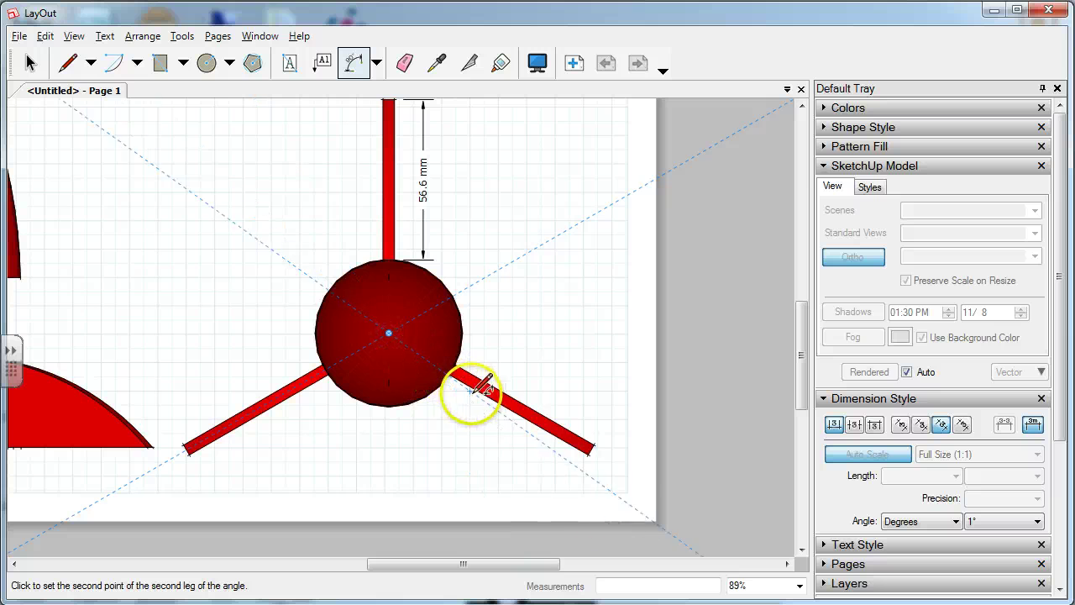
pyautogui.click(590, 452)
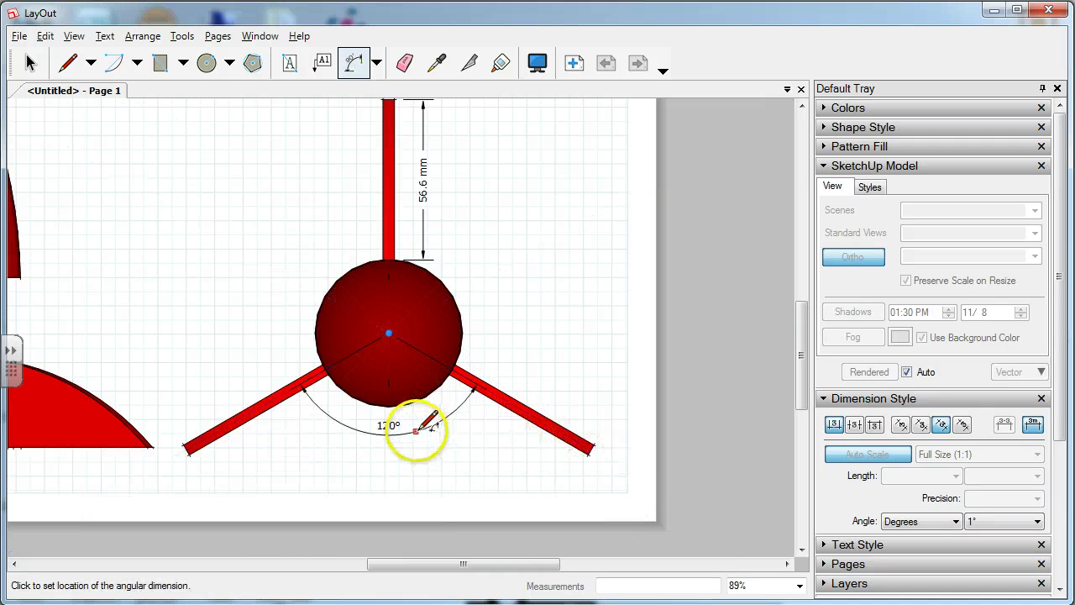
pyautogui.click(416, 430)
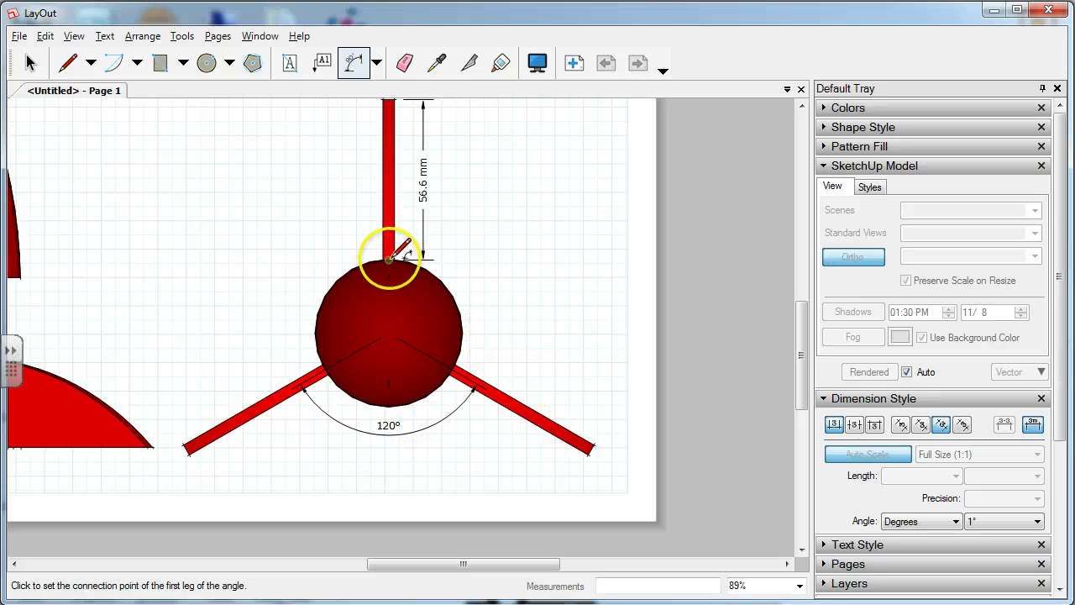
# Dimension the 120° angle between the top fin and the right fin from the hub centre.
pyautogui.click(387, 332)
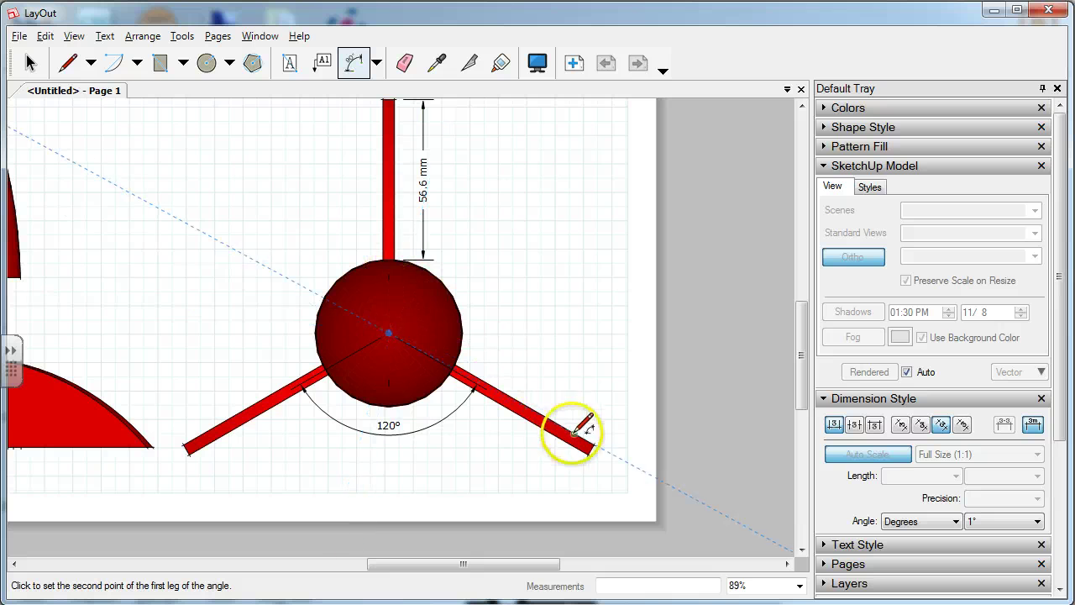
pyautogui.scroll(-4, 588, 446)
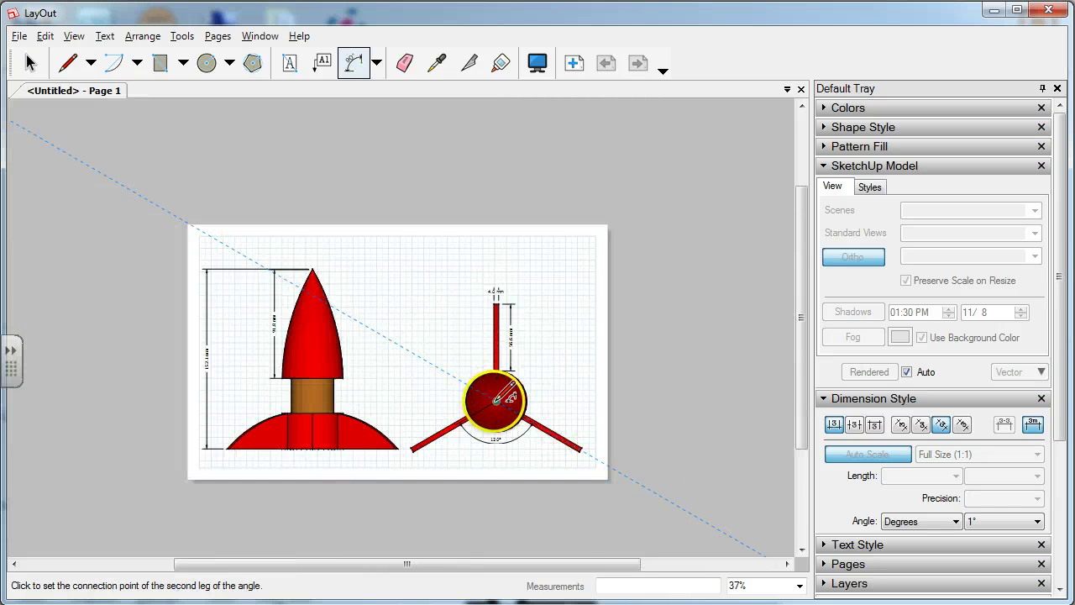
pyautogui.click(496, 400)
pyautogui.scroll(5, 495, 305)
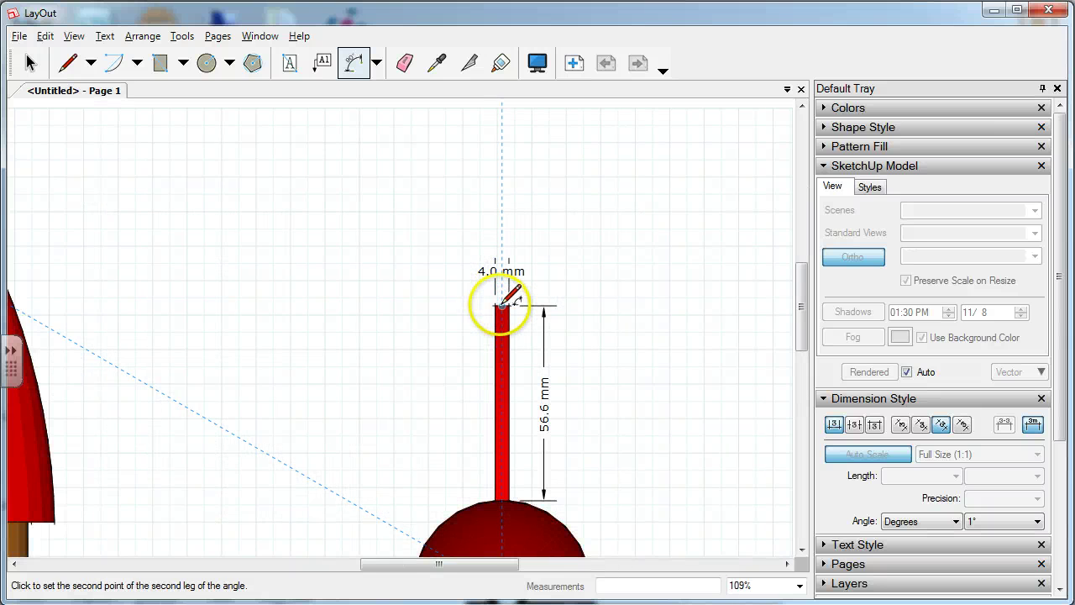
pyautogui.click(502, 304)
pyautogui.scroll(-3, 551, 387)
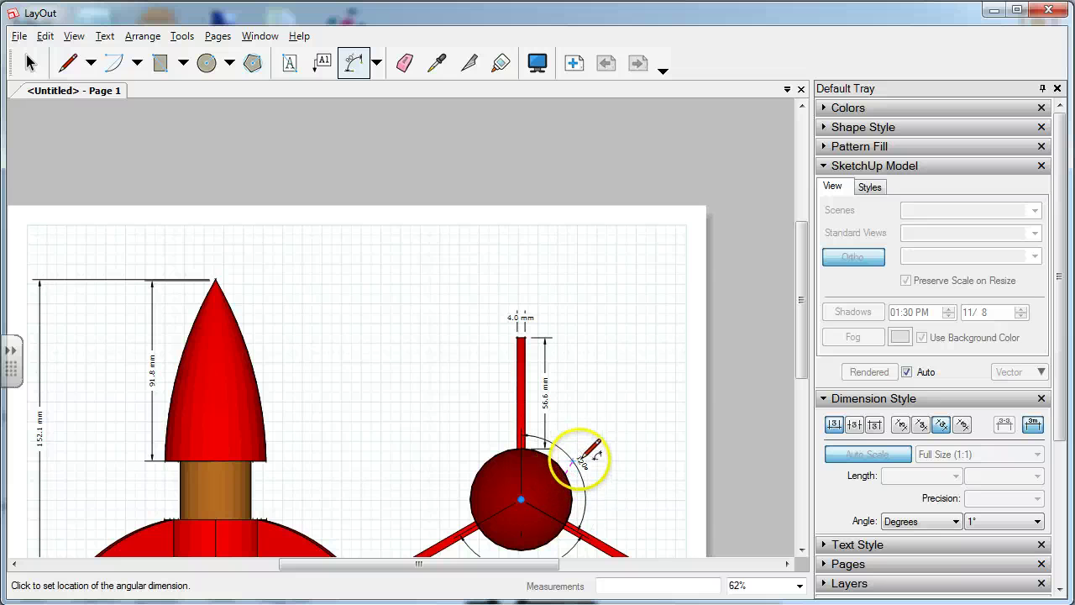
pyautogui.scroll(1, 588, 474)
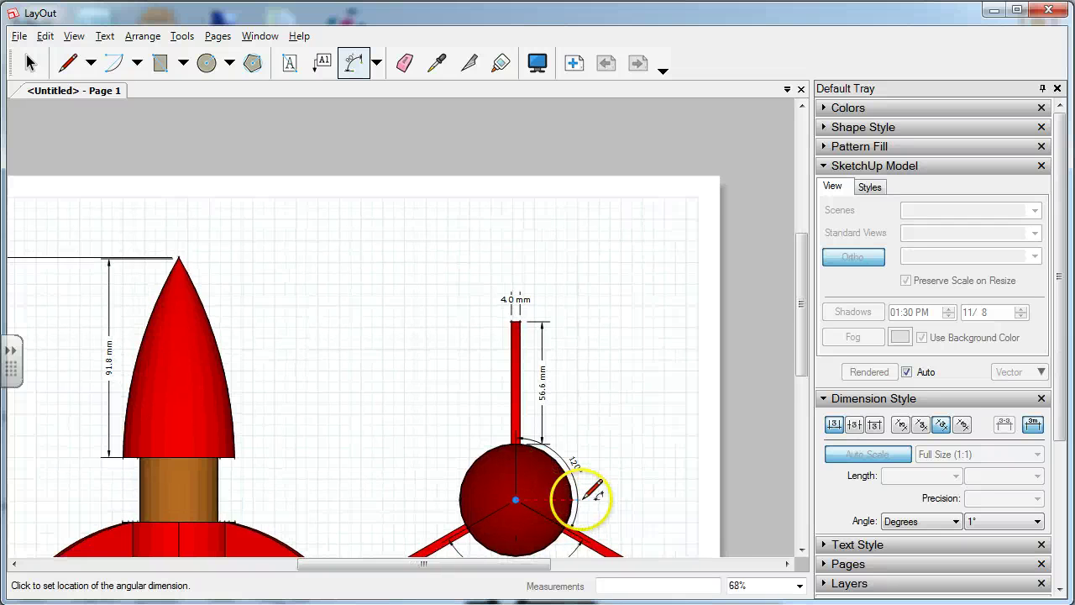
pyautogui.scroll(-3, 583, 496)
pyautogui.scroll(4, 607, 516)
pyautogui.scroll(5, 604, 527)
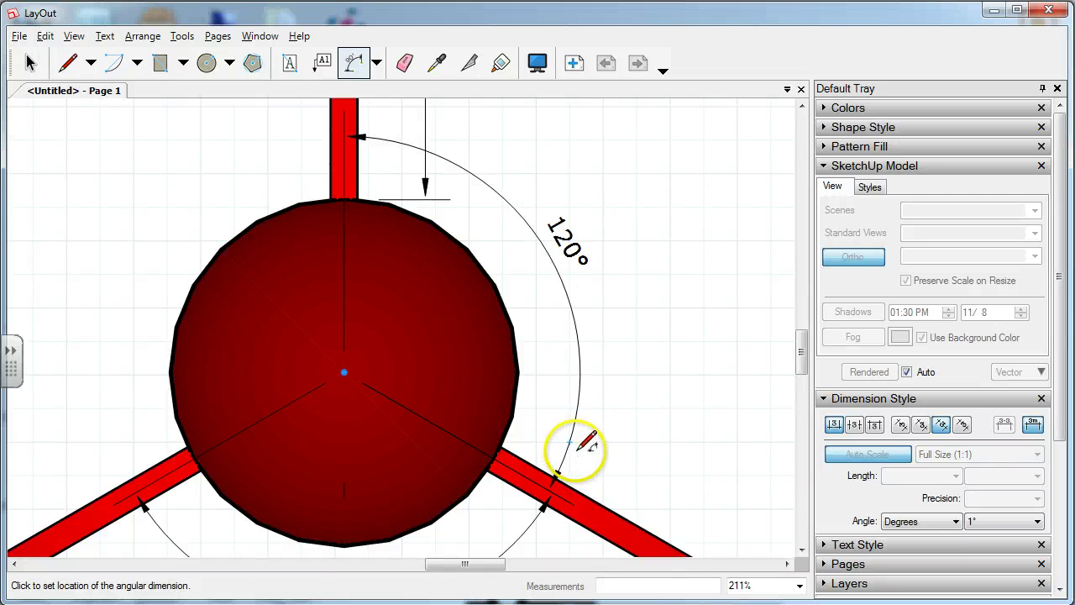
pyautogui.click(578, 451)
# Dimension the 120° angle between the top fin and the lower-left fin from the hub centre.
pyautogui.scroll(-4, 567, 449)
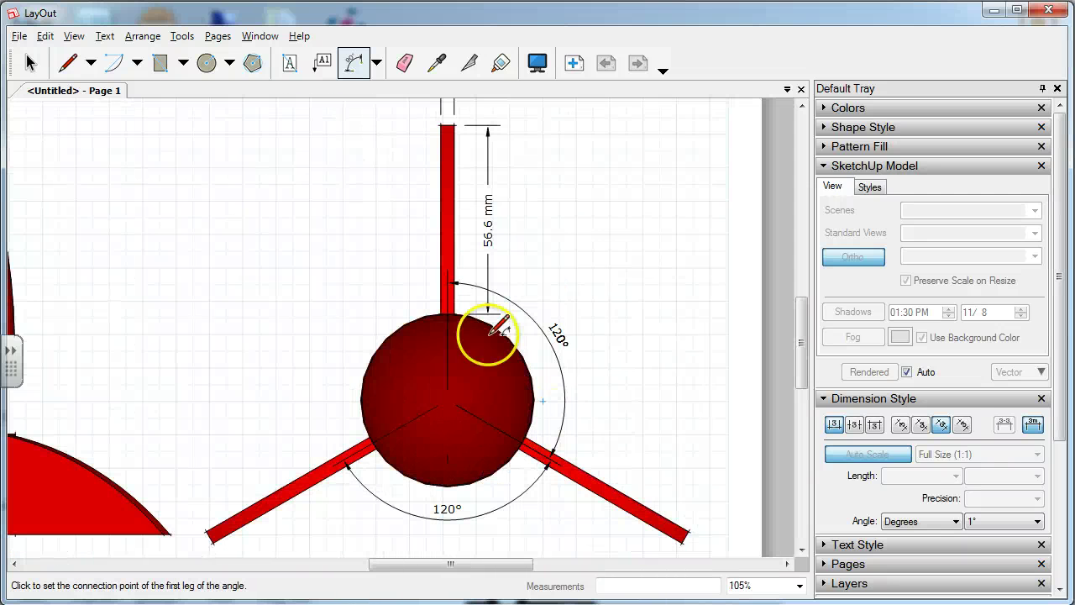
pyautogui.click(448, 399)
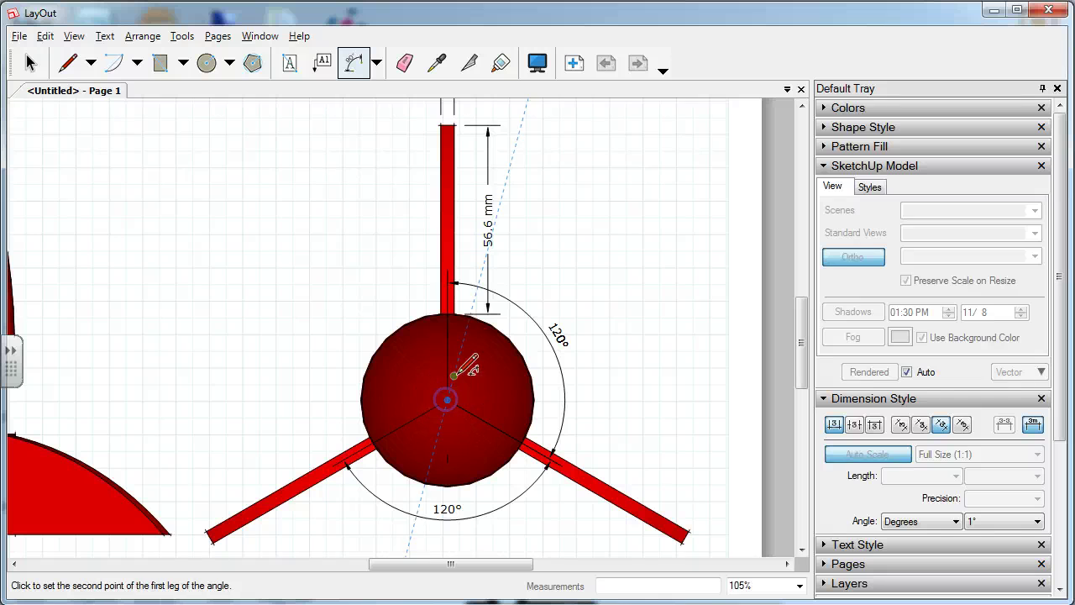
pyautogui.click(446, 122)
pyautogui.click(448, 399)
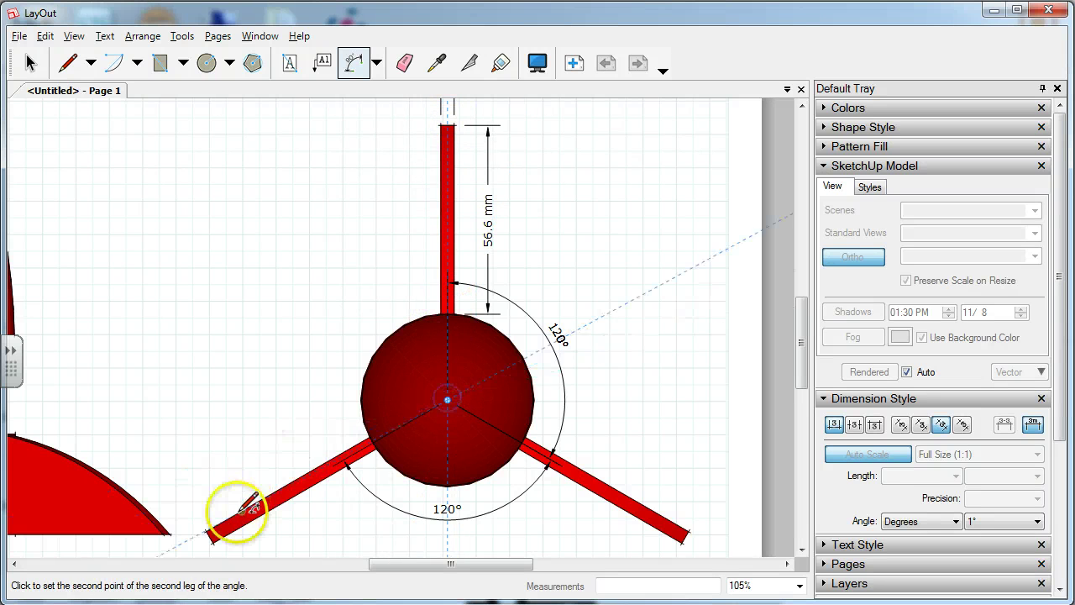
pyautogui.click(212, 535)
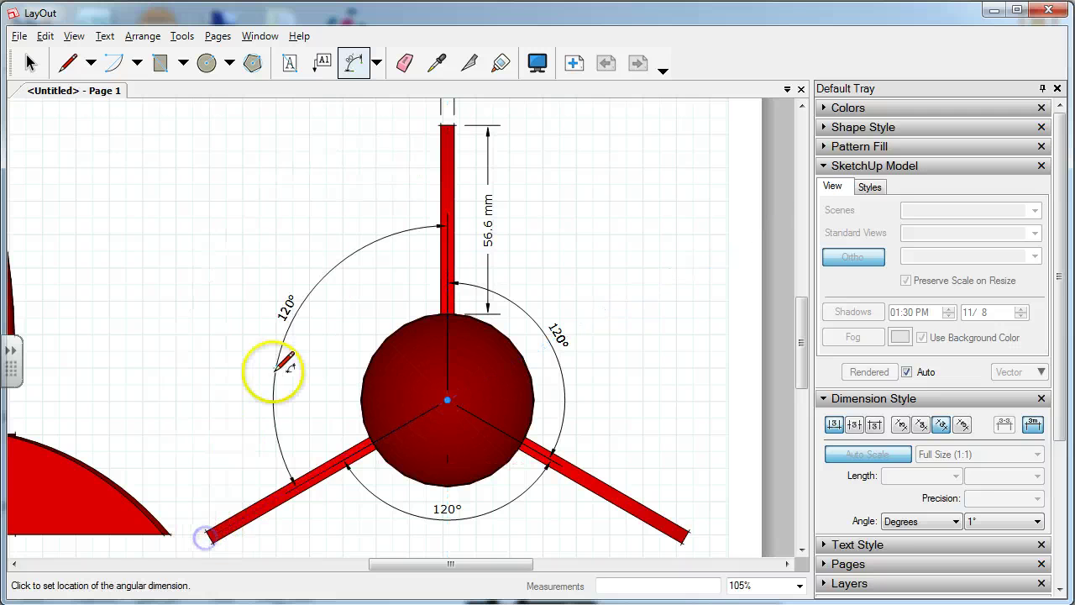
pyautogui.click(335, 352)
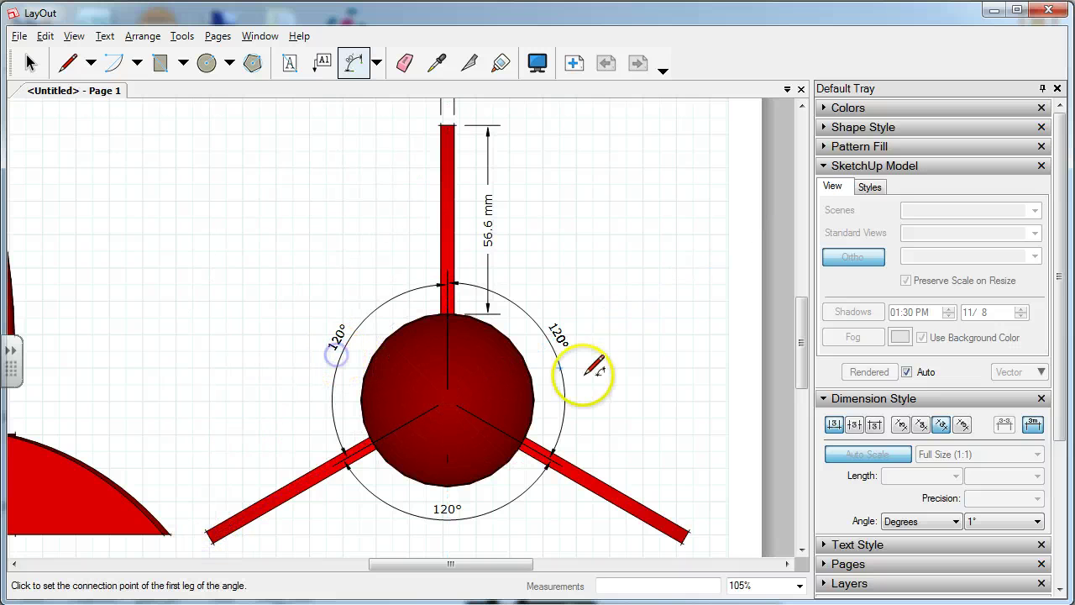
pyautogui.scroll(1, 420, 357)
pyautogui.scroll(-2, 453, 354)
pyautogui.scroll(-3, 484, 357)
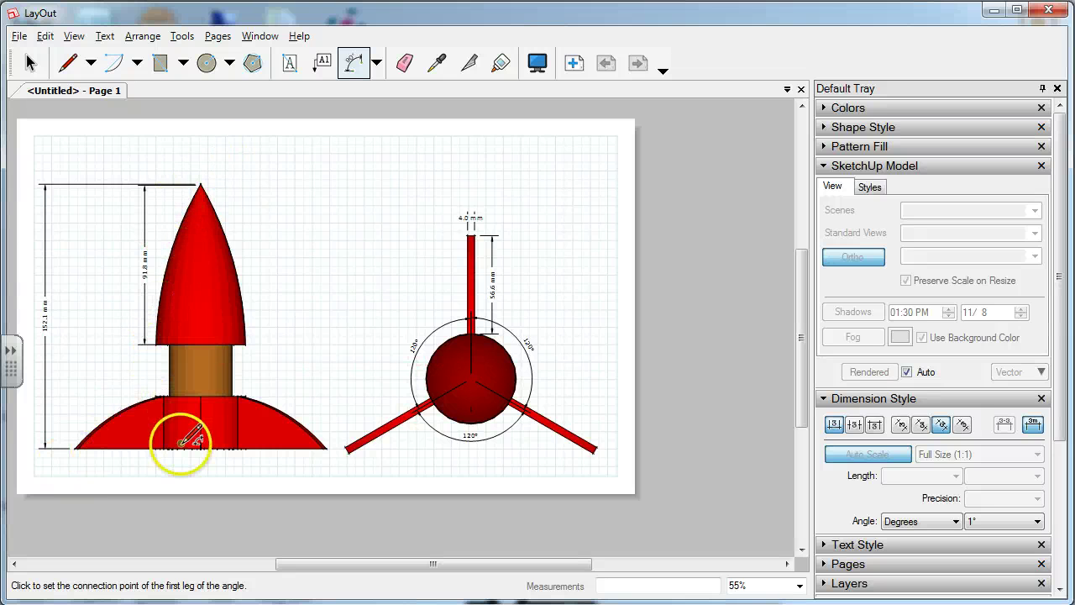
# Add a linear 30.0 mm height dimension for the flared base, placed left of the side view.
pyautogui.click(197, 396)
pyautogui.click(200, 452)
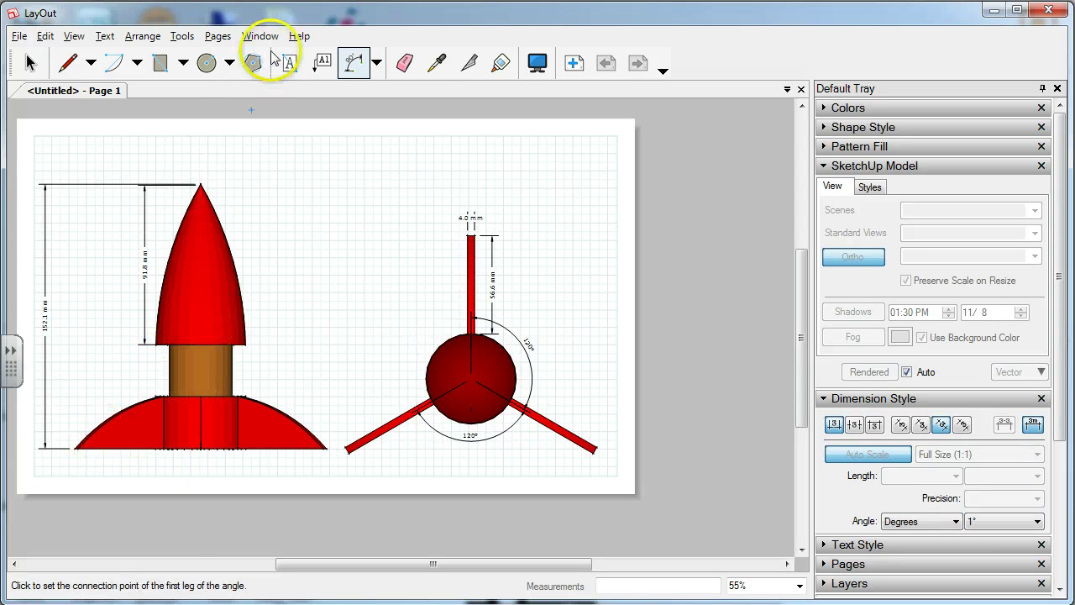
pyautogui.click(376, 62)
pyautogui.click(342, 90)
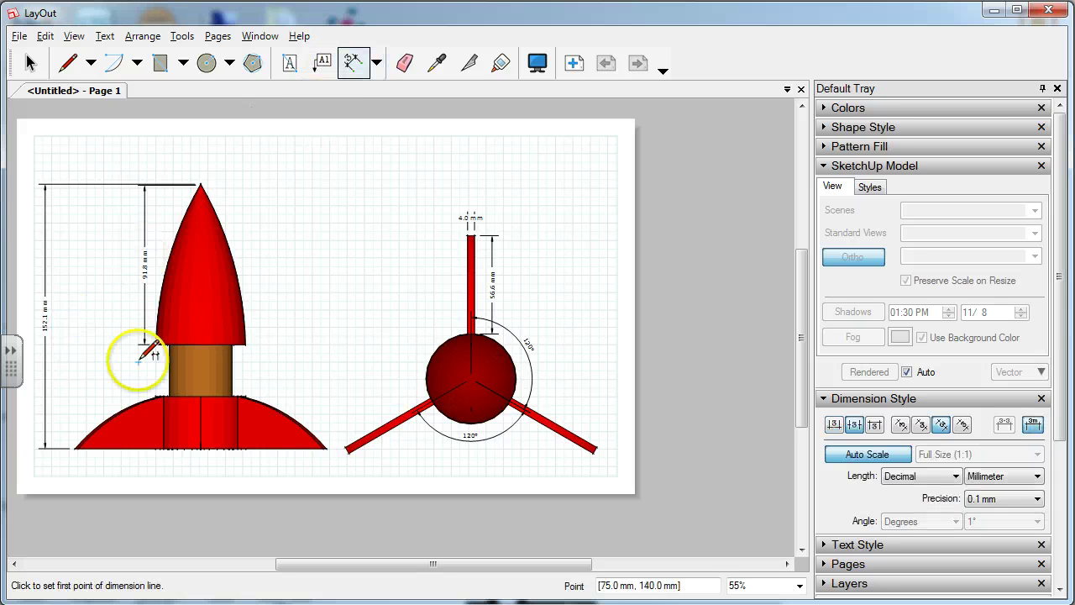
pyautogui.click(197, 396)
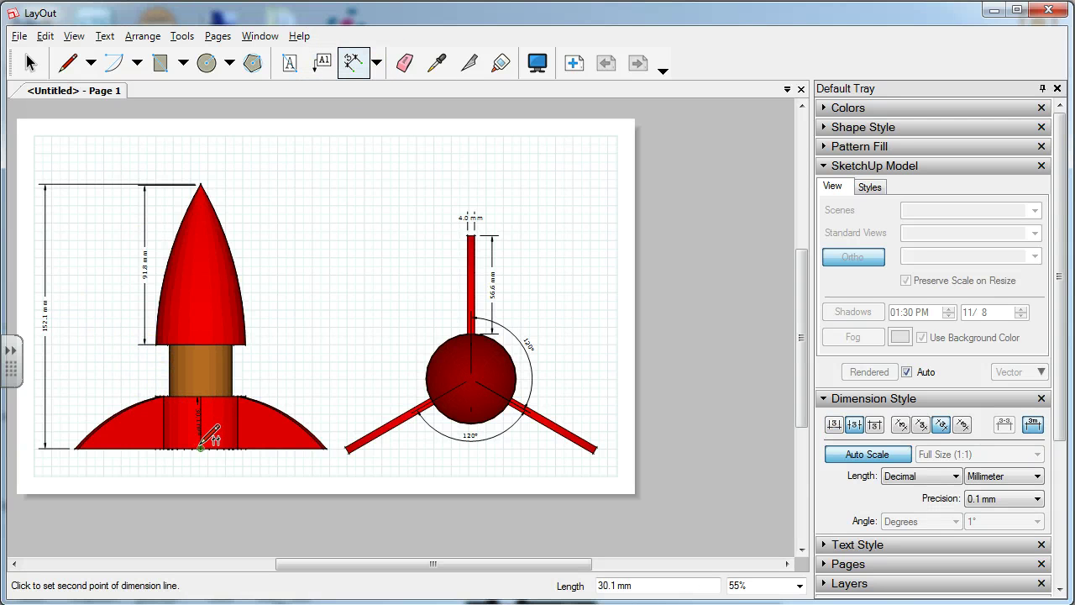
pyautogui.click(200, 448)
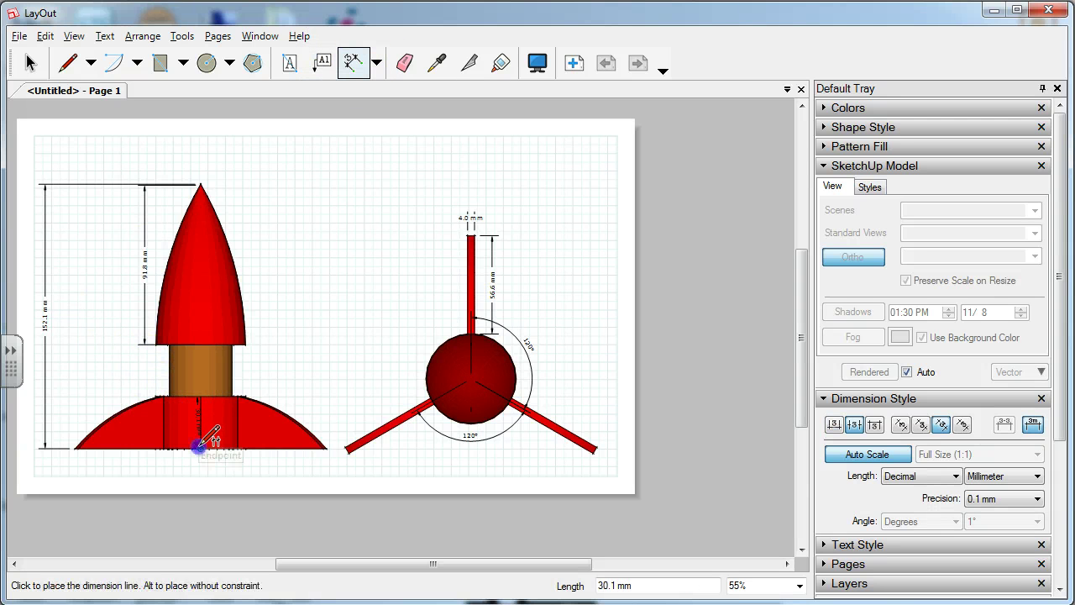
pyautogui.click(69, 438)
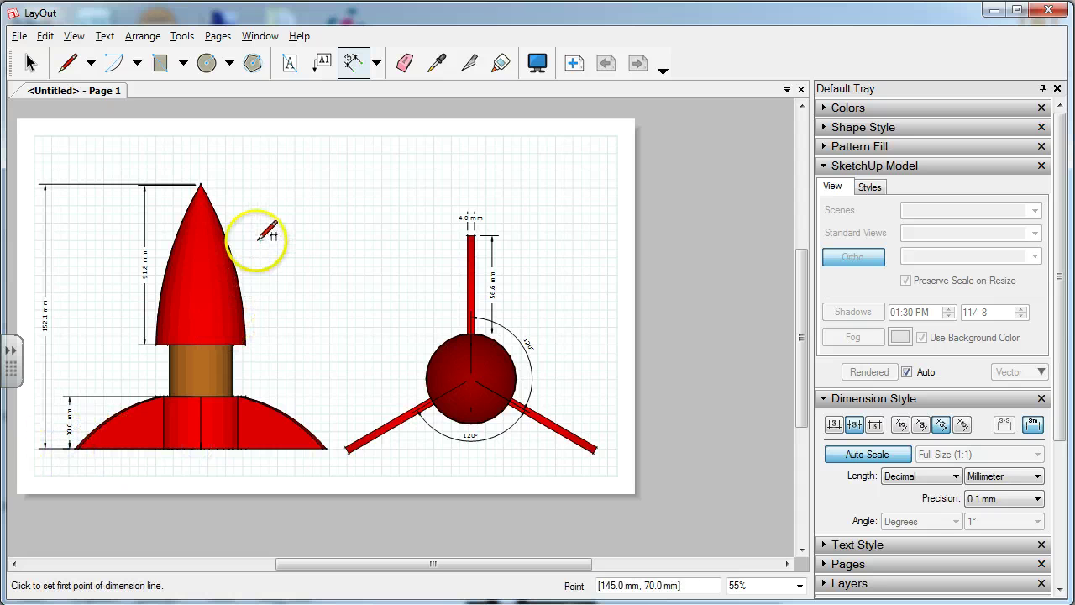
# Add the rocket title text above the top view.
pyautogui.click(289, 63)
pyautogui.click(437, 159)
pyautogui.click(496, 129)
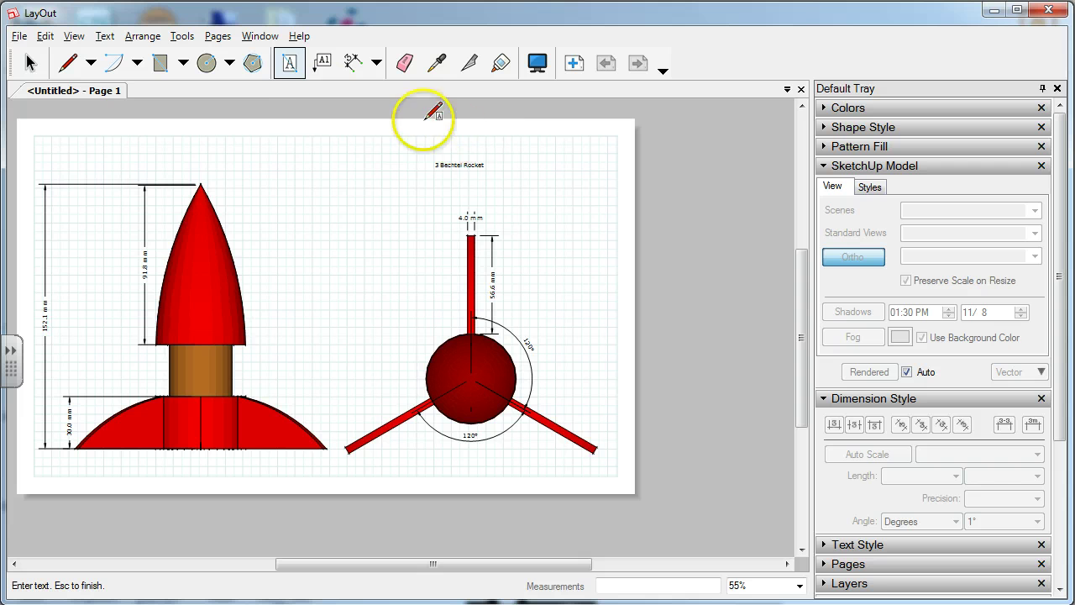
pyautogui.click(30, 64)
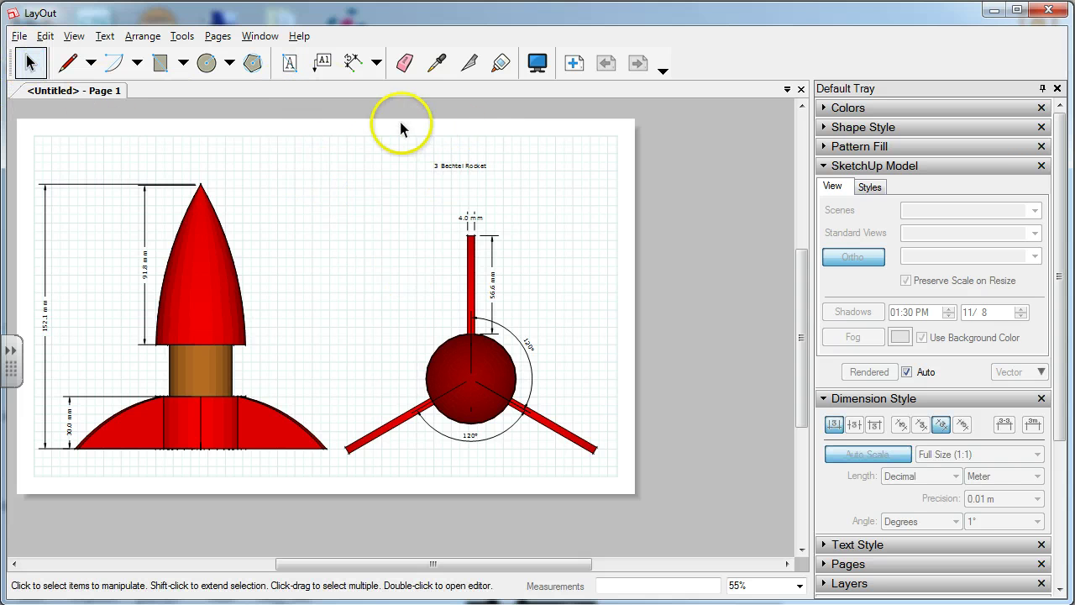
# Add a 'Scale 1:1' note just below the title.
pyautogui.click(289, 63)
pyautogui.click(435, 182)
pyautogui.click(475, 182)
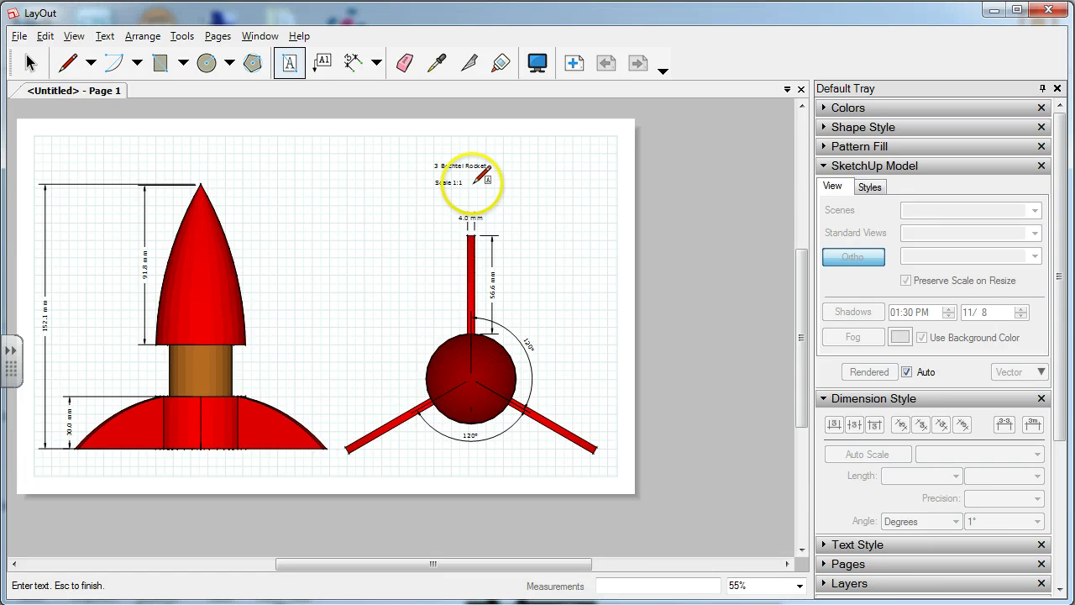
pyautogui.click(29, 63)
pyautogui.click(328, 178)
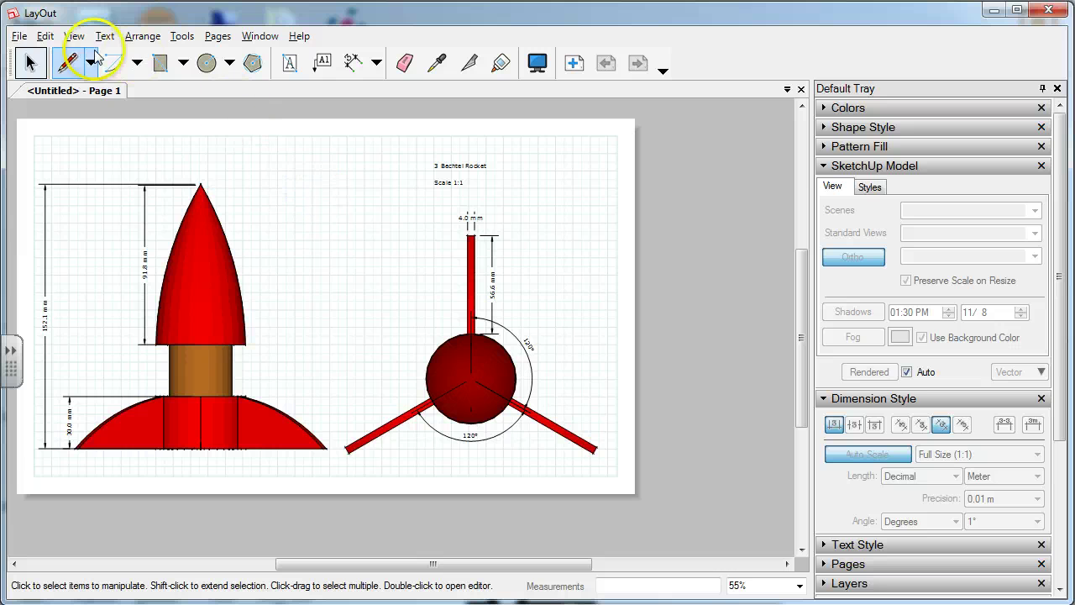
# Save the sheet as a LayOut file named '3' in the Rocket folder.
pyautogui.click(18, 36)
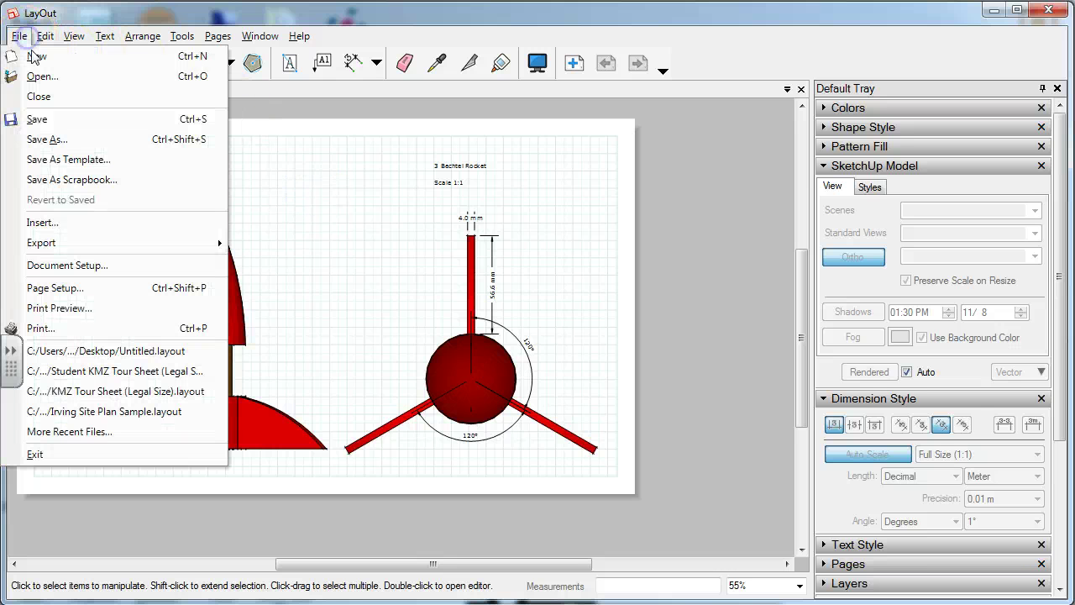
pyautogui.click(39, 139)
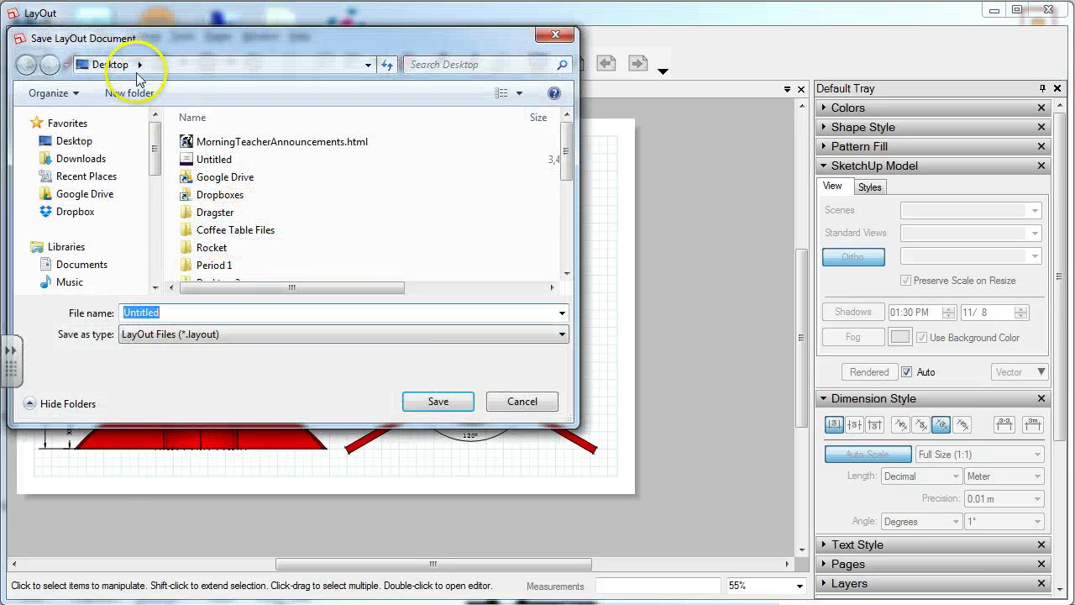
pyautogui.click(140, 65)
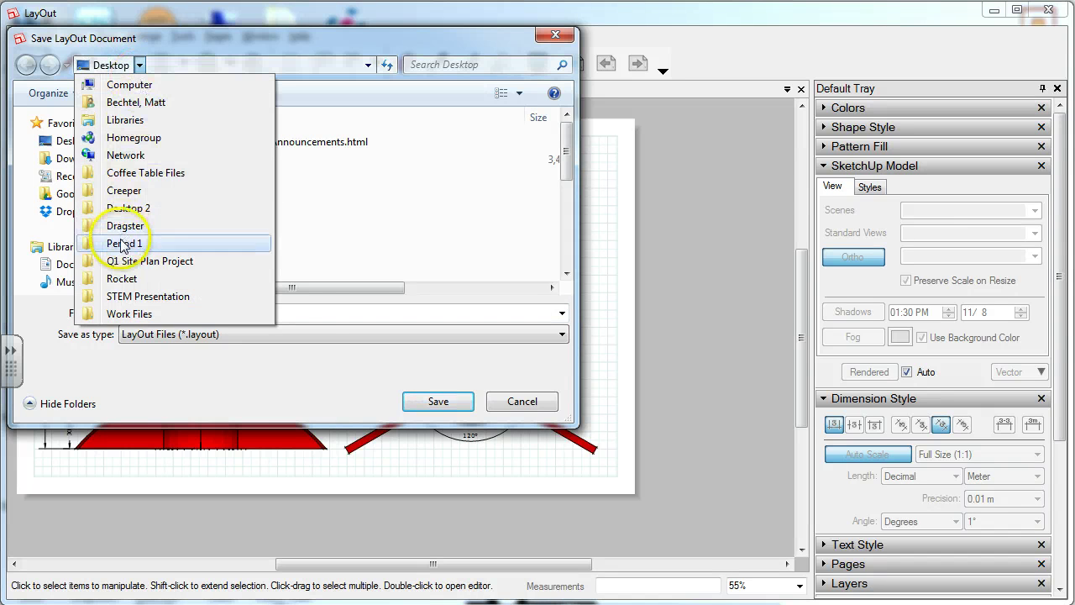
pyautogui.click(126, 279)
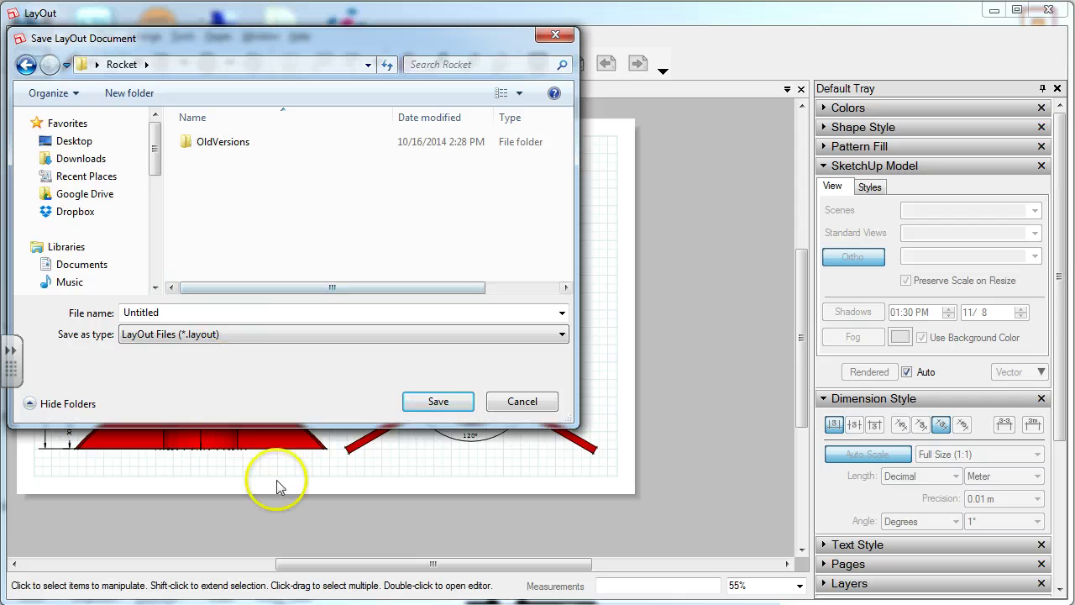
pyautogui.click(169, 313)
pyautogui.click(146, 64)
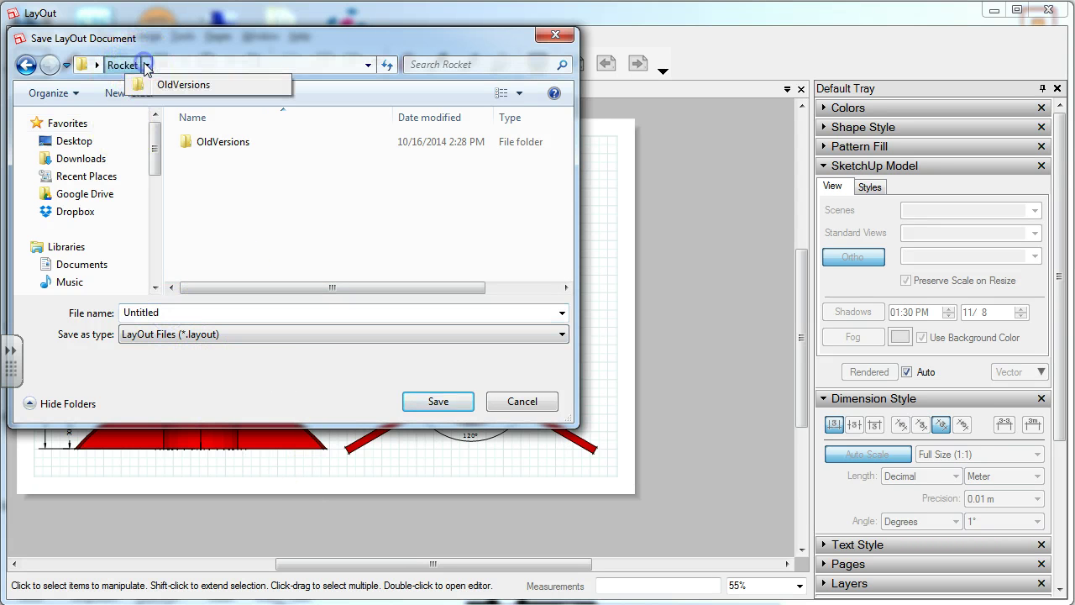
pyautogui.click(105, 73)
pyautogui.click(98, 67)
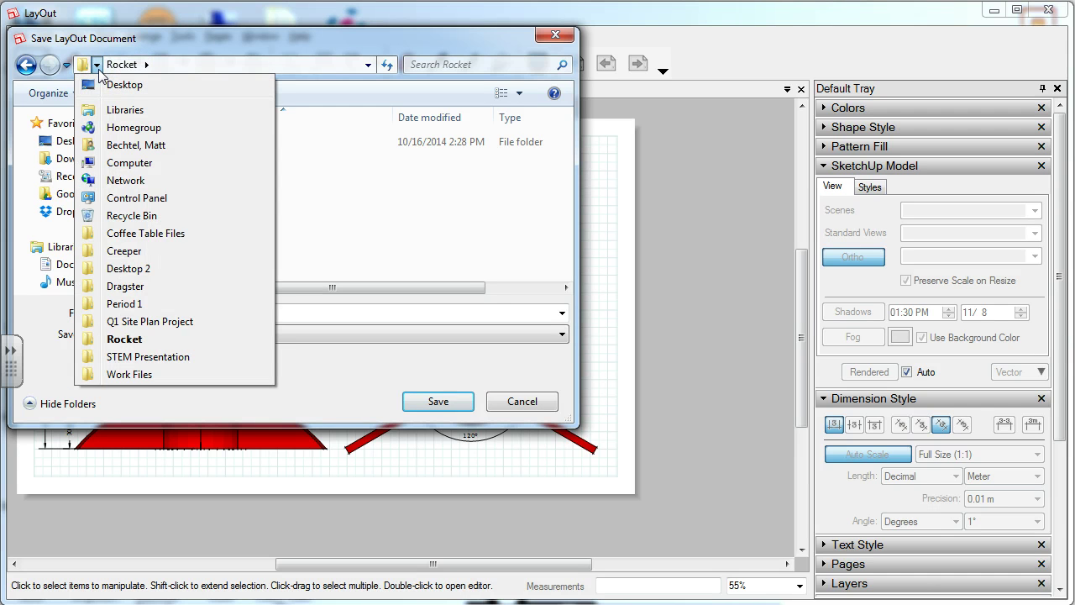
pyautogui.click(98, 69)
pyautogui.click(216, 308)
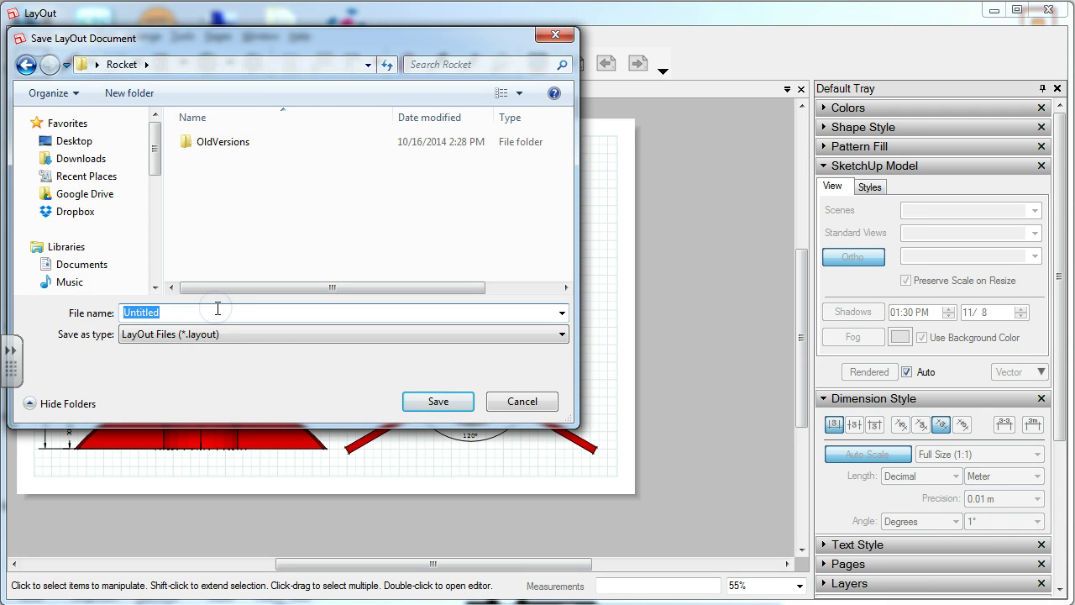
pyautogui.write('3 Bechtel Rocket Layout')
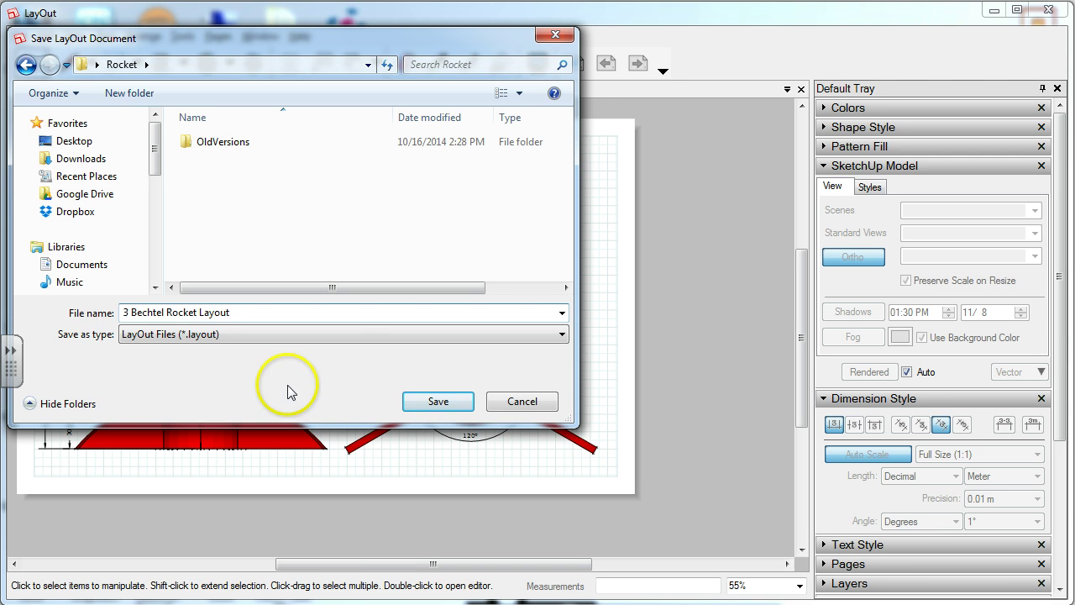
pyautogui.click(445, 402)
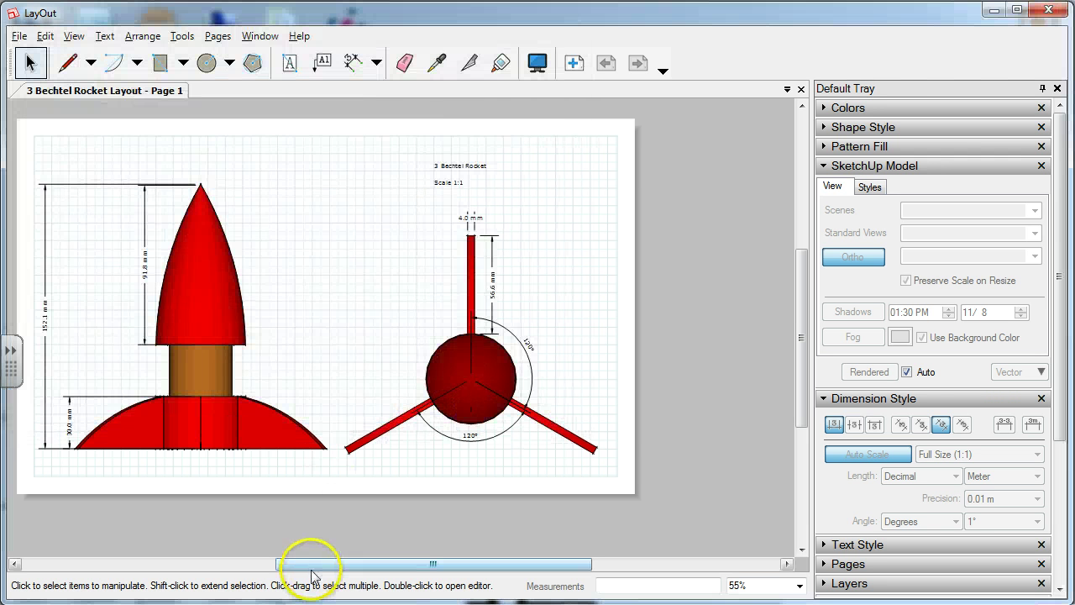